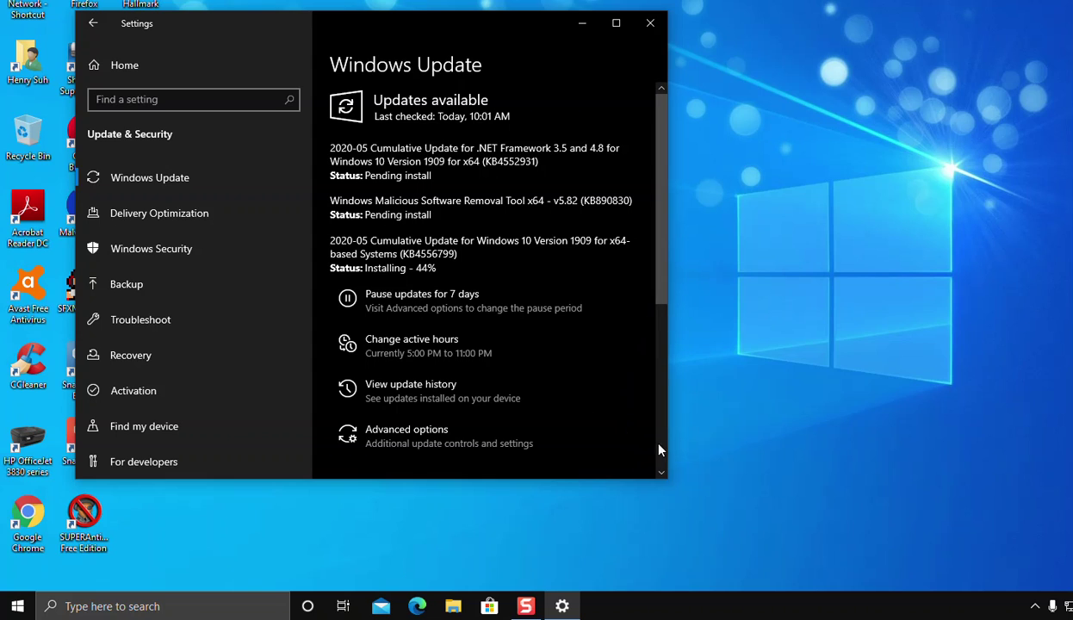
- Open the Explore new features link under See what's new on the Windows Update page
{"action": "scroll", "coordinate": [662, 477], "scroll_direction": "down", "scroll_amount": 3}
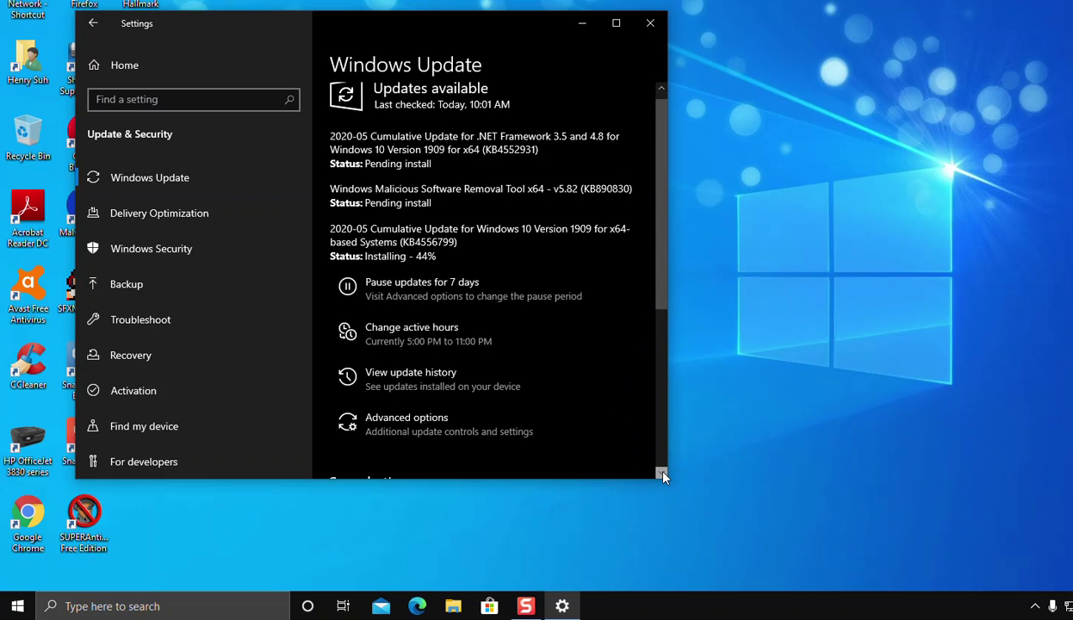
{"action": "left_click", "coordinate": [662, 473]}
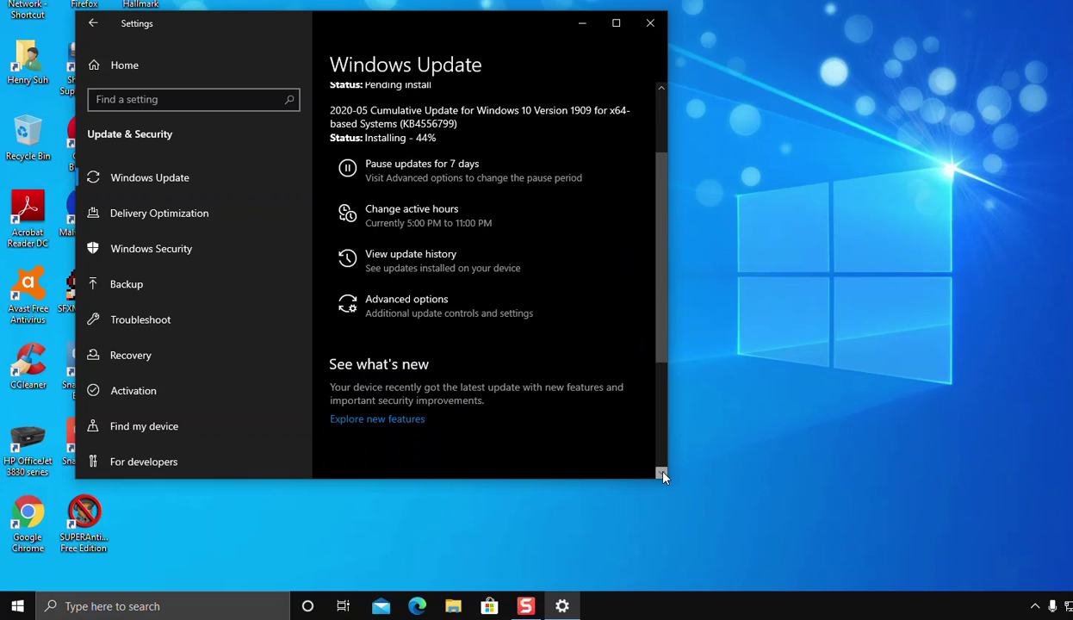
{"action": "left_click", "coordinate": [390, 422]}
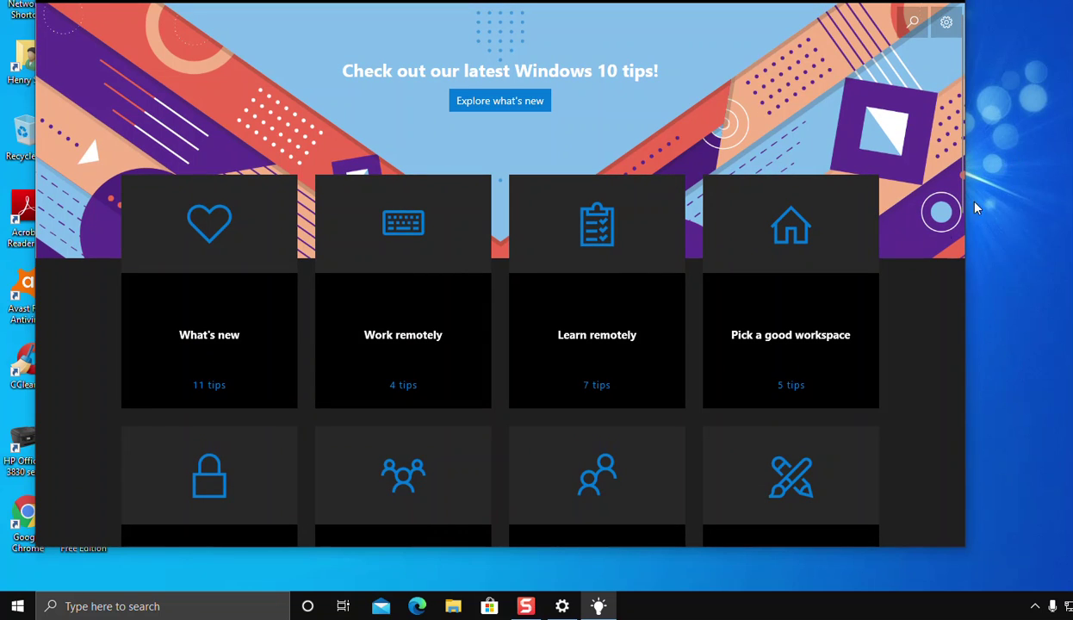
- View the What's new tips collection, then close the Windows tips window
{"action": "left_click", "coordinate": [1063, 279]}
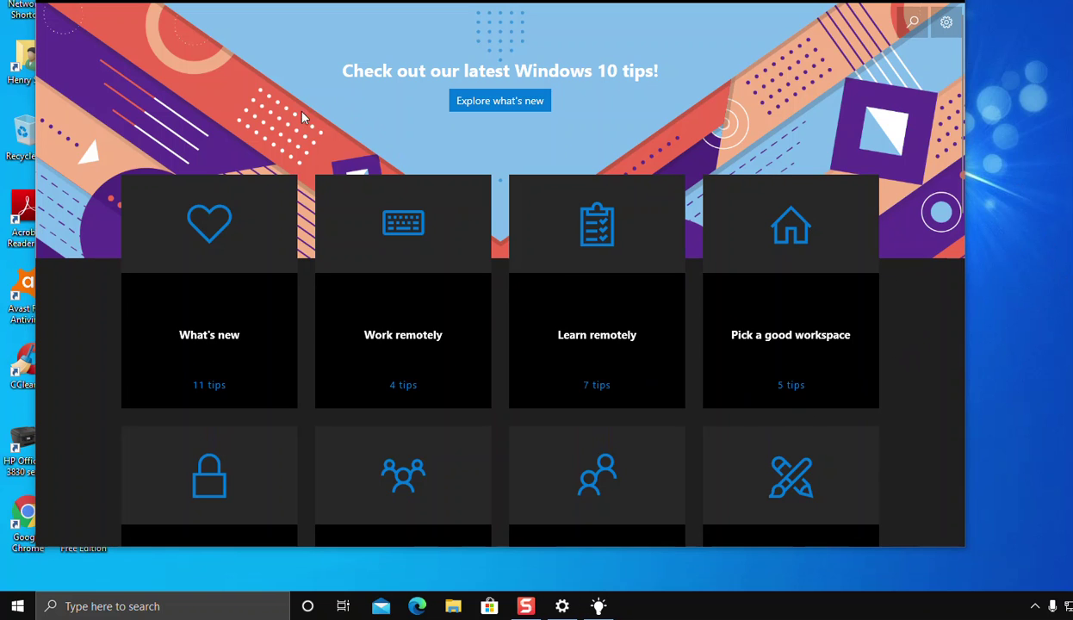
{"action": "left_click", "coordinate": [206, 406]}
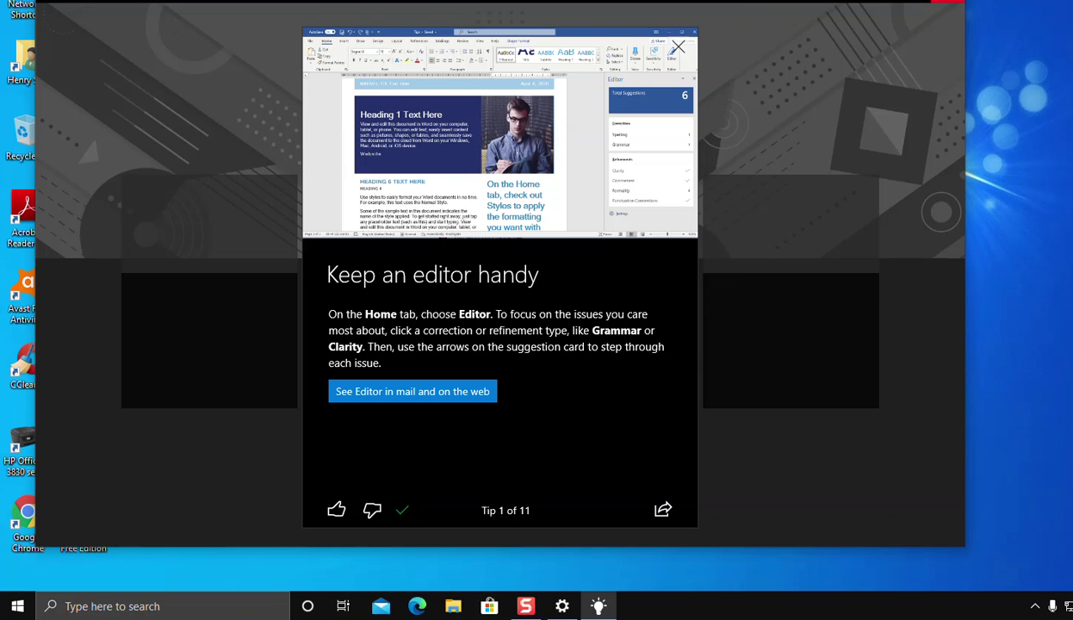
{"action": "left_click", "coordinate": [947, 2]}
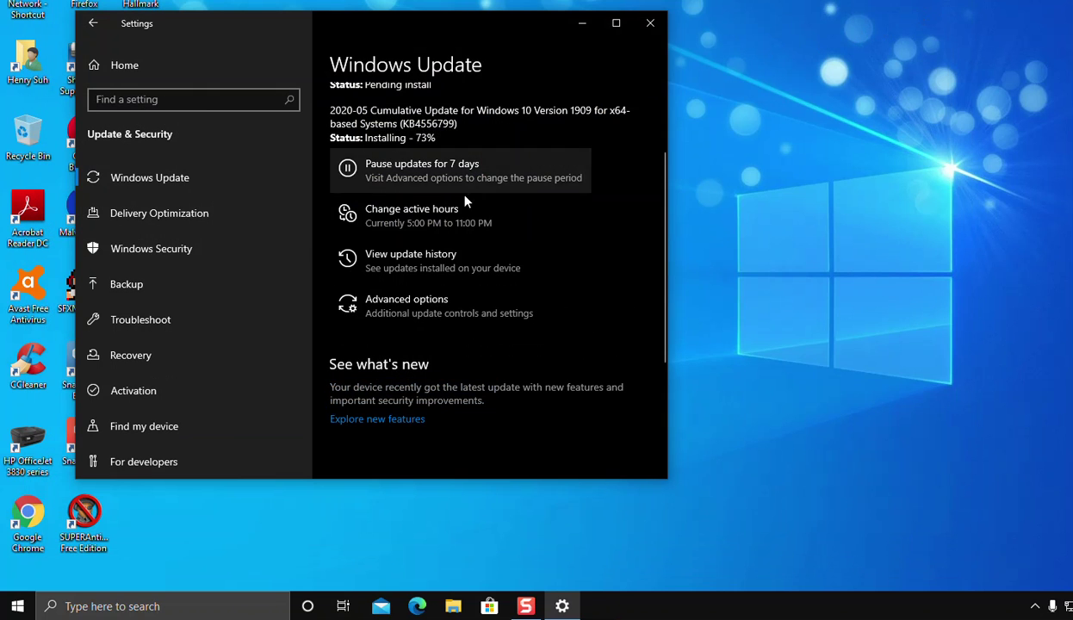
- Open the Learn more page about the latest updates and minimize Settings to reveal it in the browser
{"action": "scroll", "coordinate": [448, 232], "scroll_direction": "down", "scroll_amount": 3}
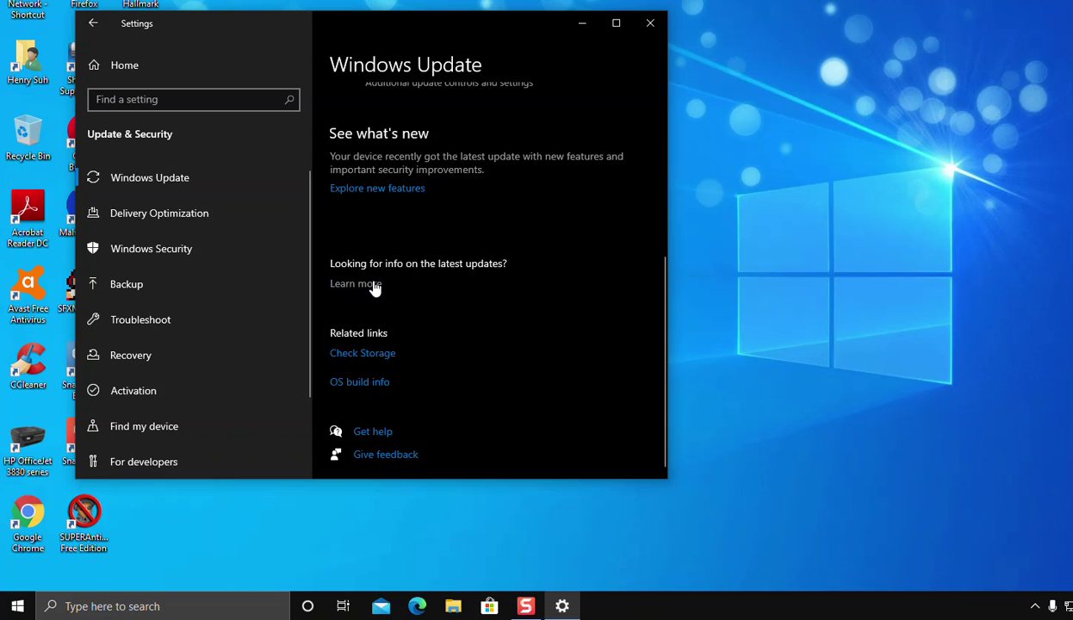
{"action": "left_click", "coordinate": [374, 286]}
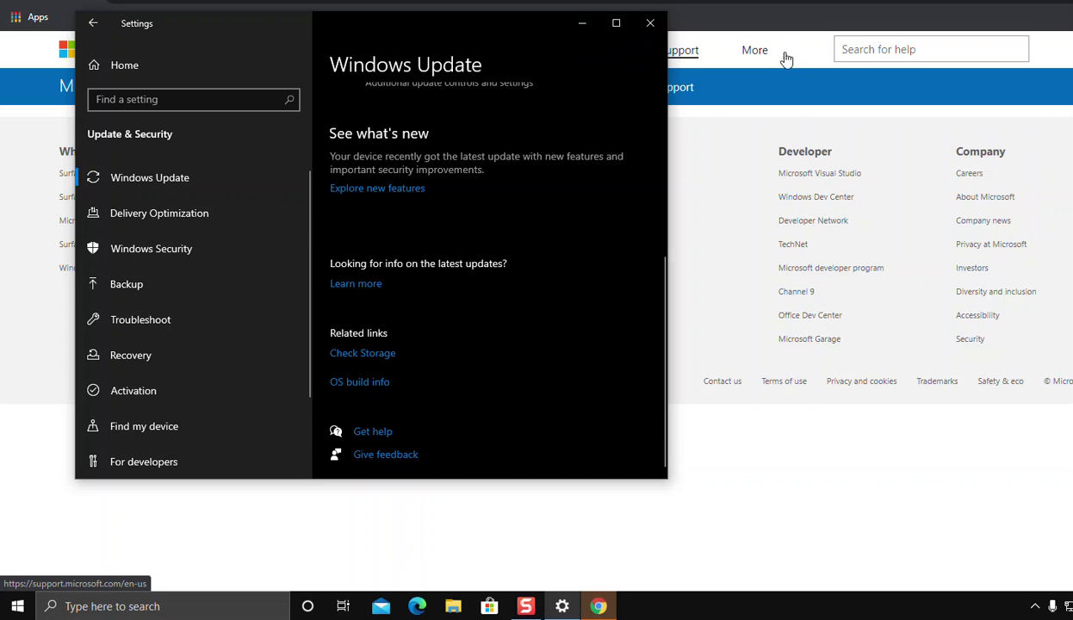
{"action": "left_click", "coordinate": [586, 25]}
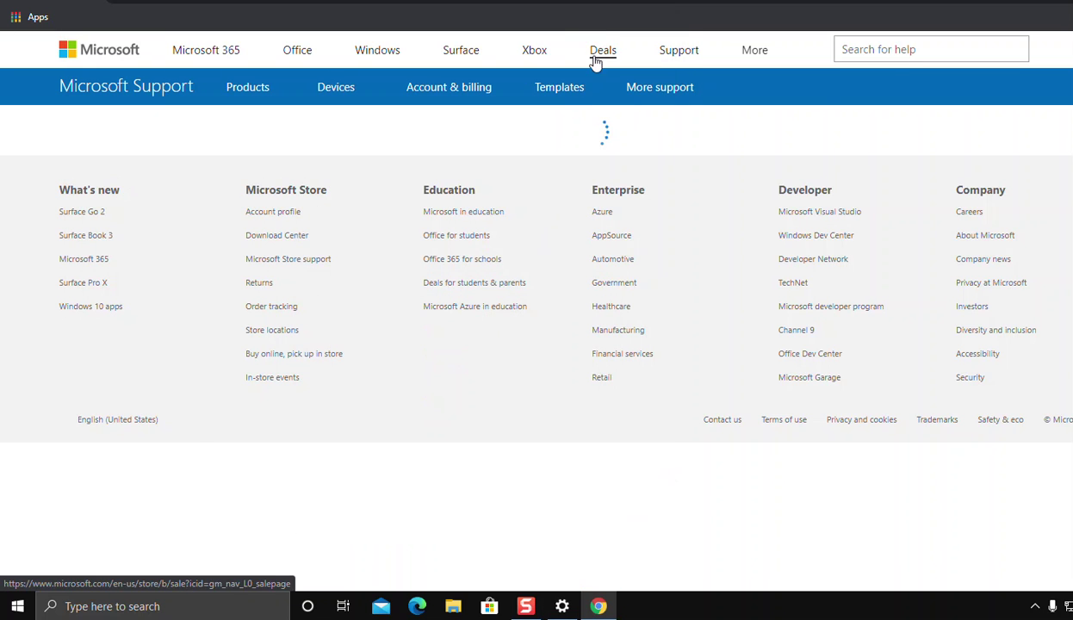
{"action": "left_click", "coordinate": [612, 101]}
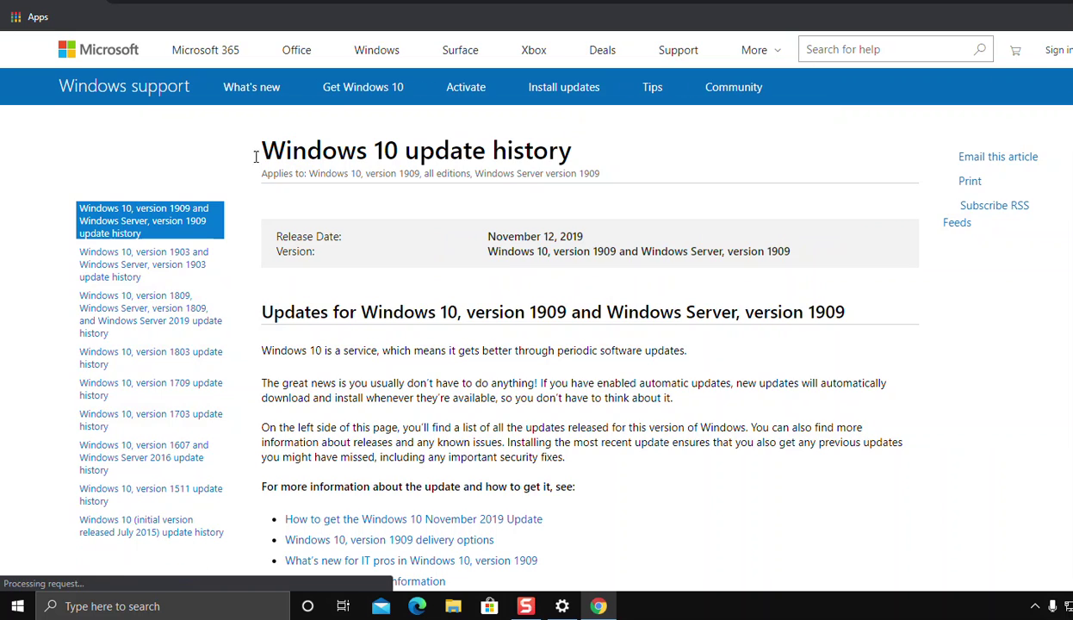
- Examine the Windows 10 version 1909 update history page, including its version list, release list, release notes and troubleshooting sections
{"action": "scroll", "coordinate": [396, 204], "scroll_direction": "down", "scroll_amount": 3}
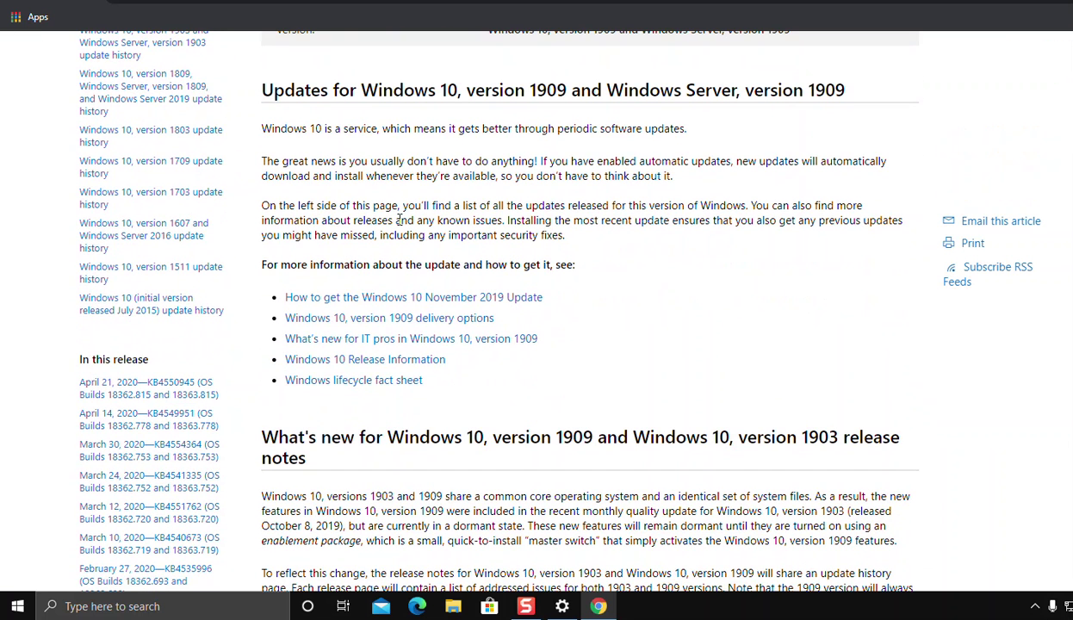
{"action": "scroll", "coordinate": [396, 220], "scroll_direction": "up", "scroll_amount": 3}
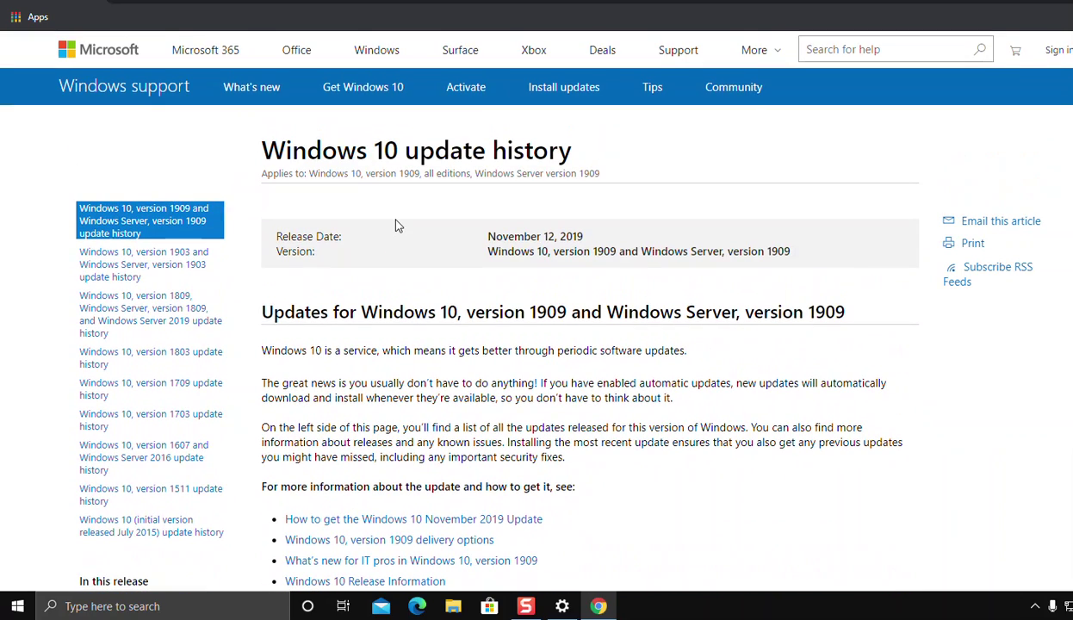
{"action": "scroll", "coordinate": [397, 225], "scroll_direction": "down", "scroll_amount": 5}
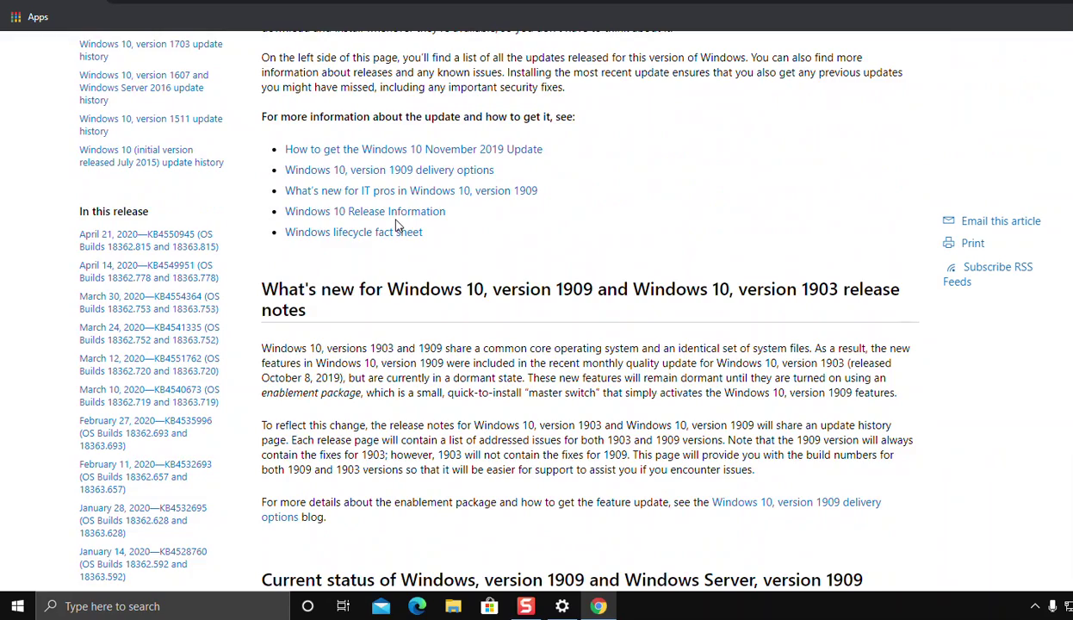
{"action": "scroll", "coordinate": [397, 226], "scroll_direction": "down", "scroll_amount": 3}
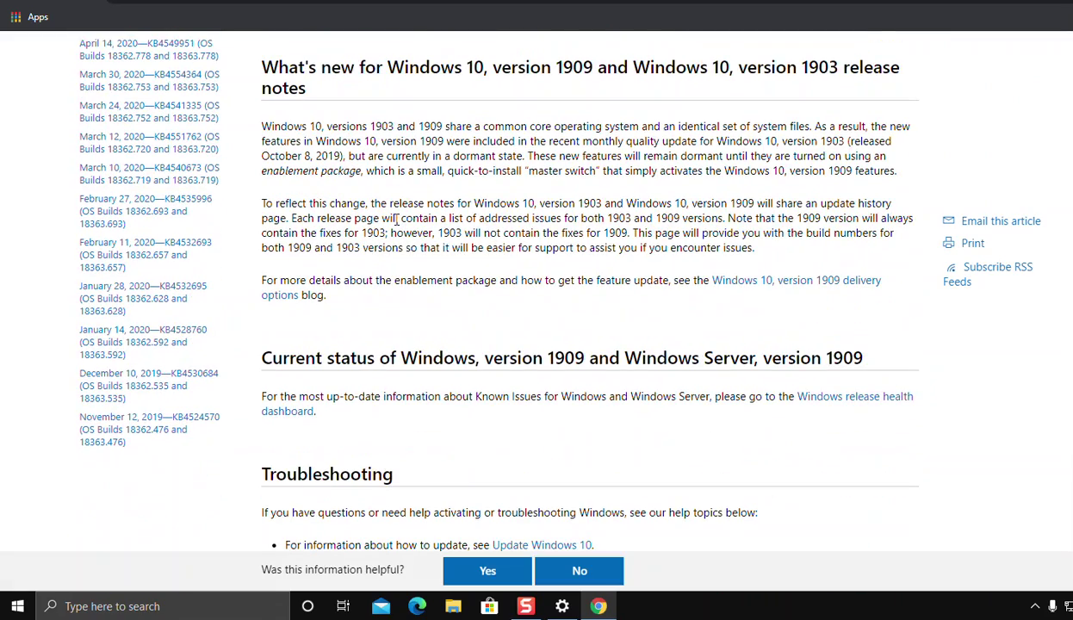
{"action": "scroll", "coordinate": [395, 220], "scroll_direction": "up", "scroll_amount": 3}
{"action": "scroll", "coordinate": [397, 226], "scroll_direction": "up", "scroll_amount": 2}
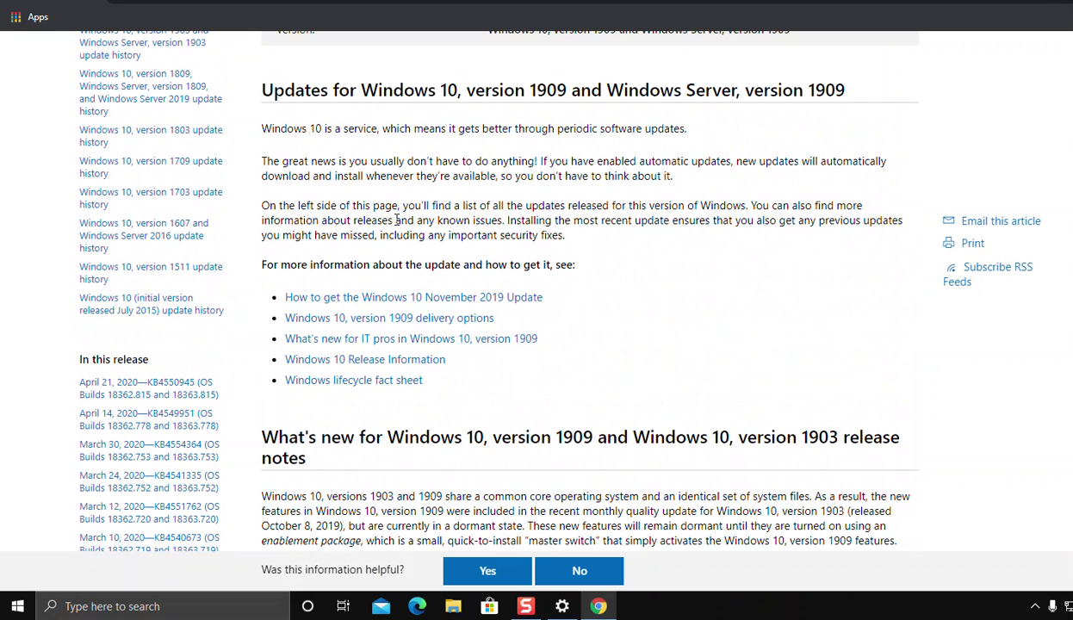
{"action": "scroll", "coordinate": [397, 223], "scroll_direction": "up", "scroll_amount": 1}
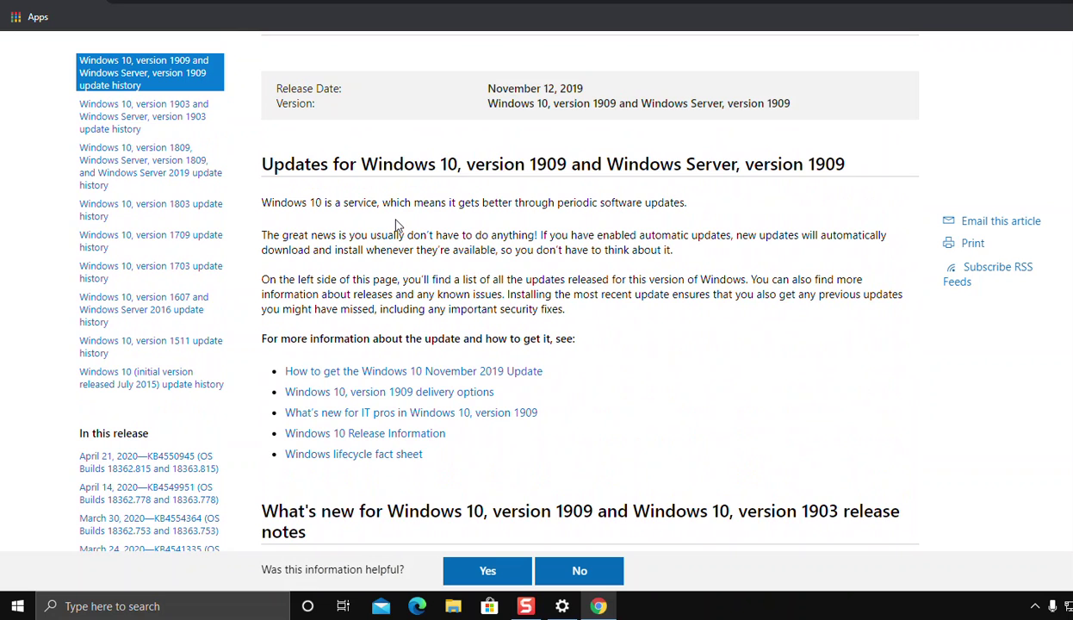
{"action": "scroll", "coordinate": [397, 224], "scroll_direction": "up", "scroll_amount": 2}
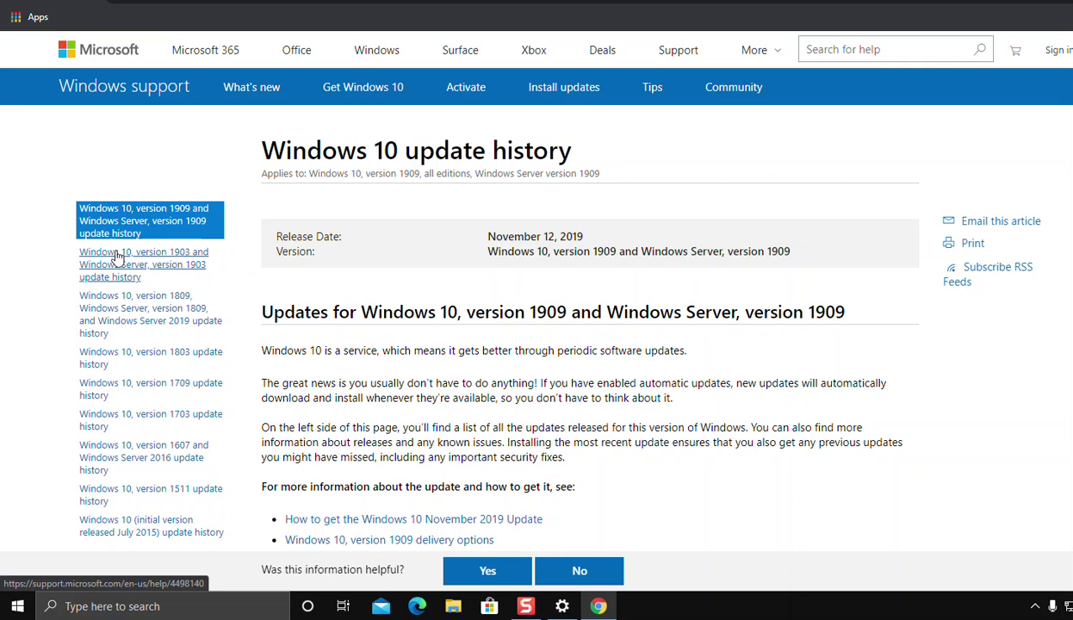
{"action": "scroll", "coordinate": [120, 259], "scroll_direction": "down", "scroll_amount": 2}
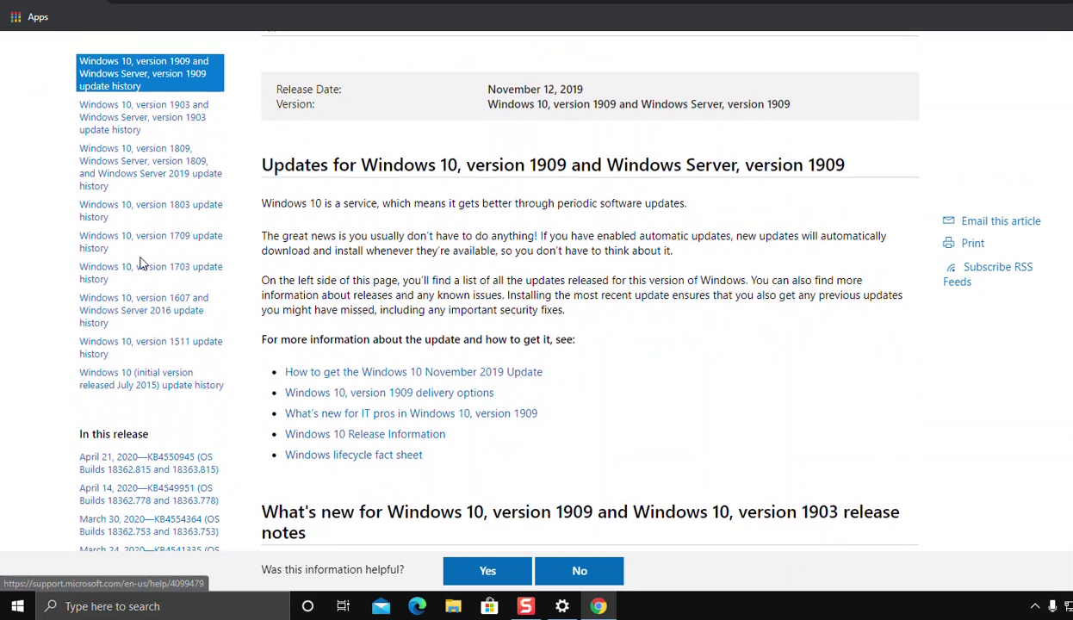
{"action": "scroll", "coordinate": [142, 261], "scroll_direction": "up", "scroll_amount": 2}
{"action": "scroll", "coordinate": [237, 259], "scroll_direction": "down", "scroll_amount": 4}
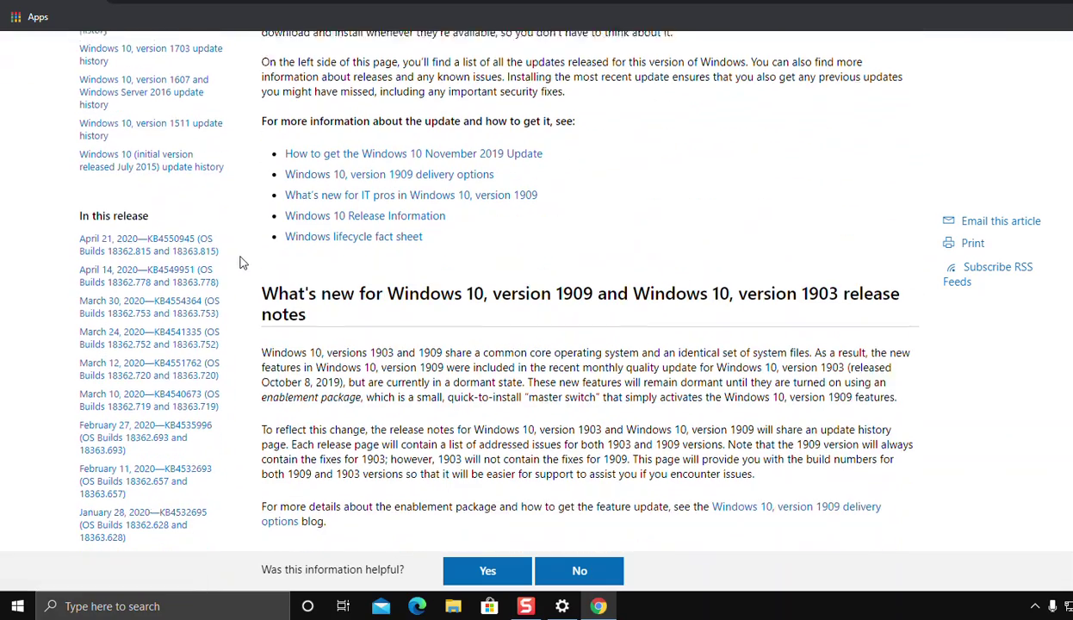
{"action": "scroll", "coordinate": [293, 245], "scroll_direction": "down", "scroll_amount": 2}
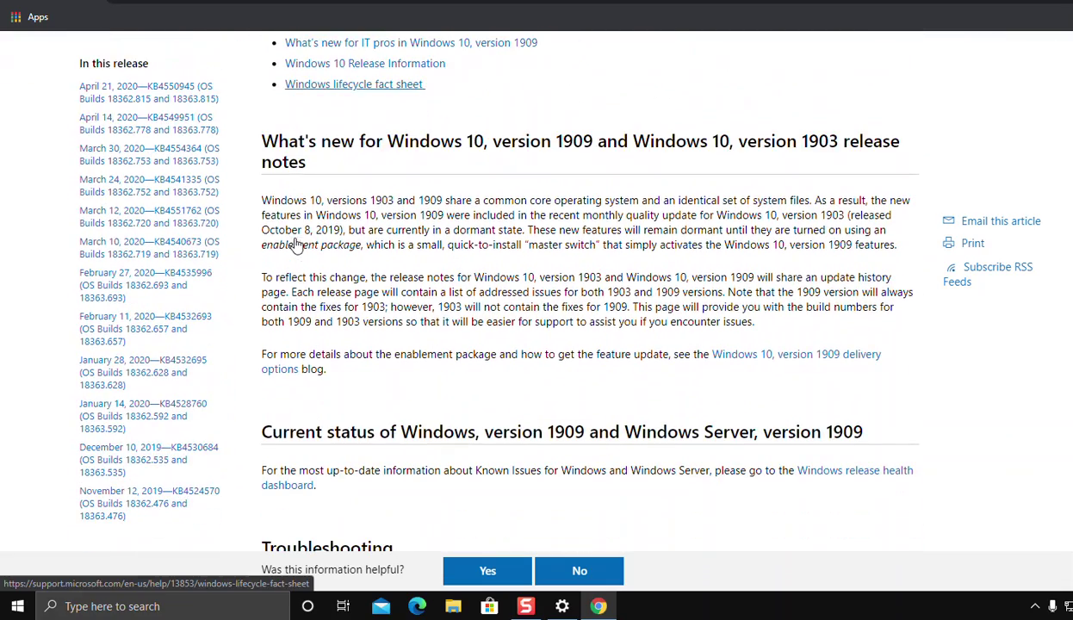
{"action": "scroll", "coordinate": [292, 243], "scroll_direction": "down", "scroll_amount": 1}
{"action": "scroll", "coordinate": [293, 243], "scroll_direction": "down", "scroll_amount": 1}
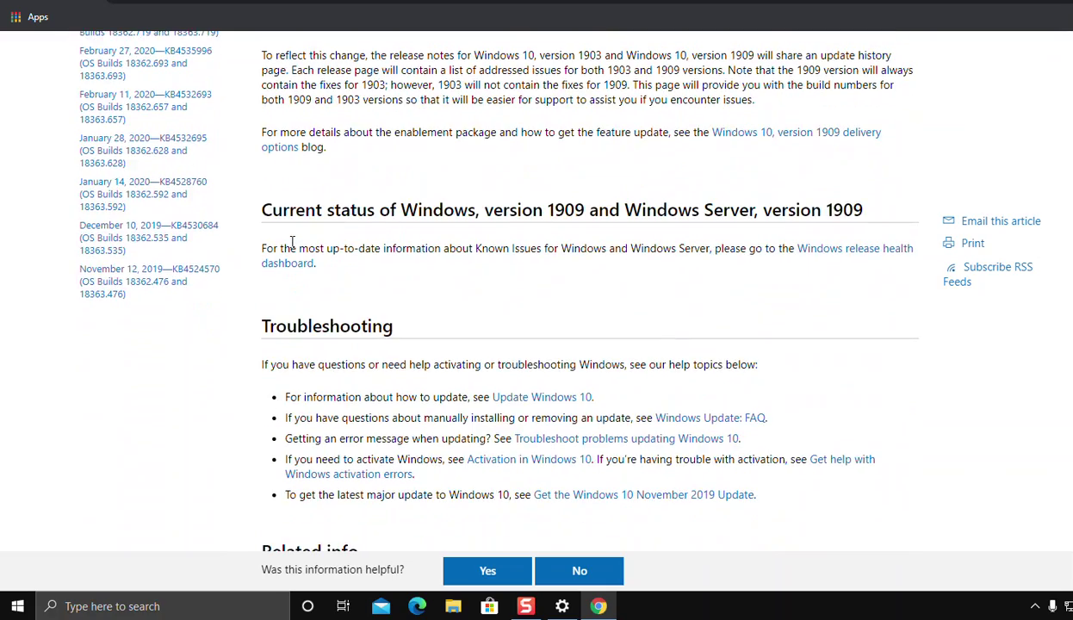
{"action": "scroll", "coordinate": [292, 244], "scroll_direction": "up", "scroll_amount": 3}
{"action": "scroll", "coordinate": [293, 244], "scroll_direction": "up", "scroll_amount": 3}
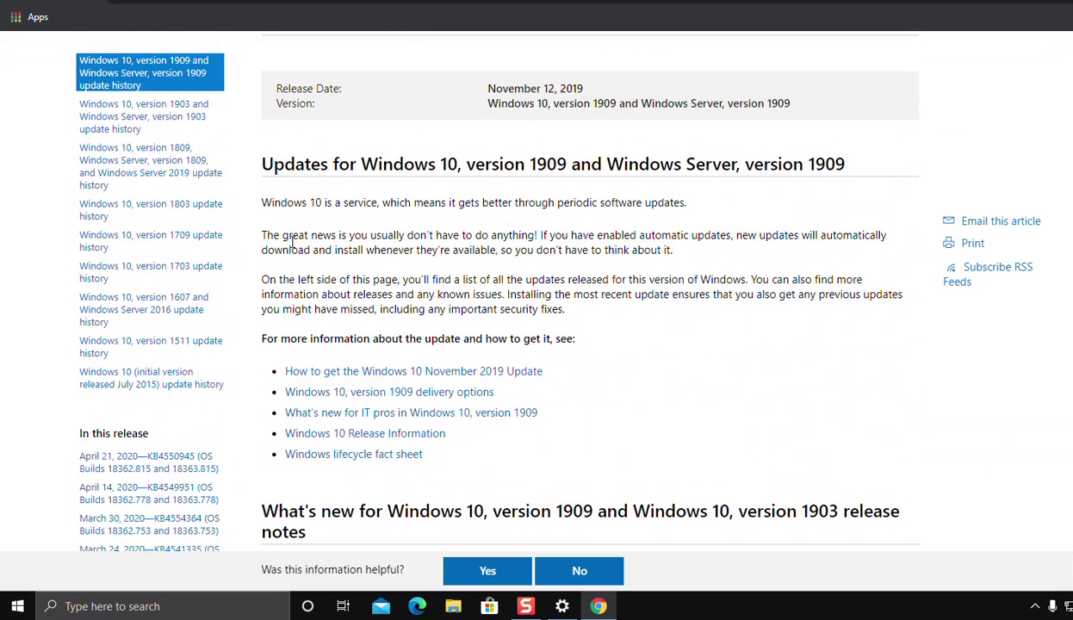
{"action": "scroll", "coordinate": [293, 247], "scroll_direction": "up", "scroll_amount": 2}
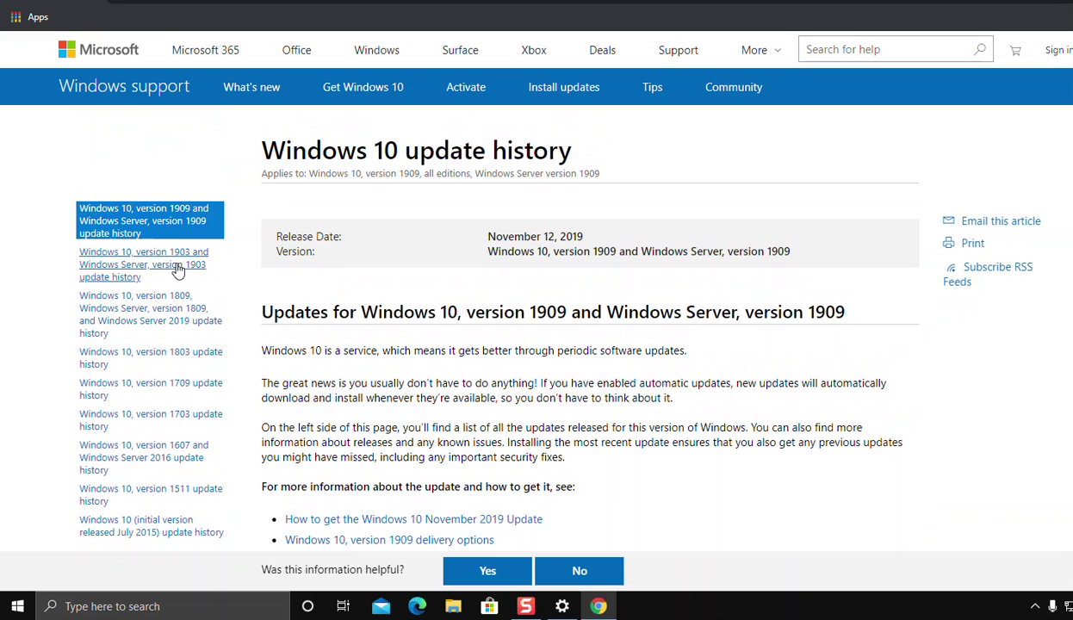
- Open the update history for Windows 10 version 1903 and review the updates listed in this release
{"action": "left_click", "coordinate": [100, 266]}
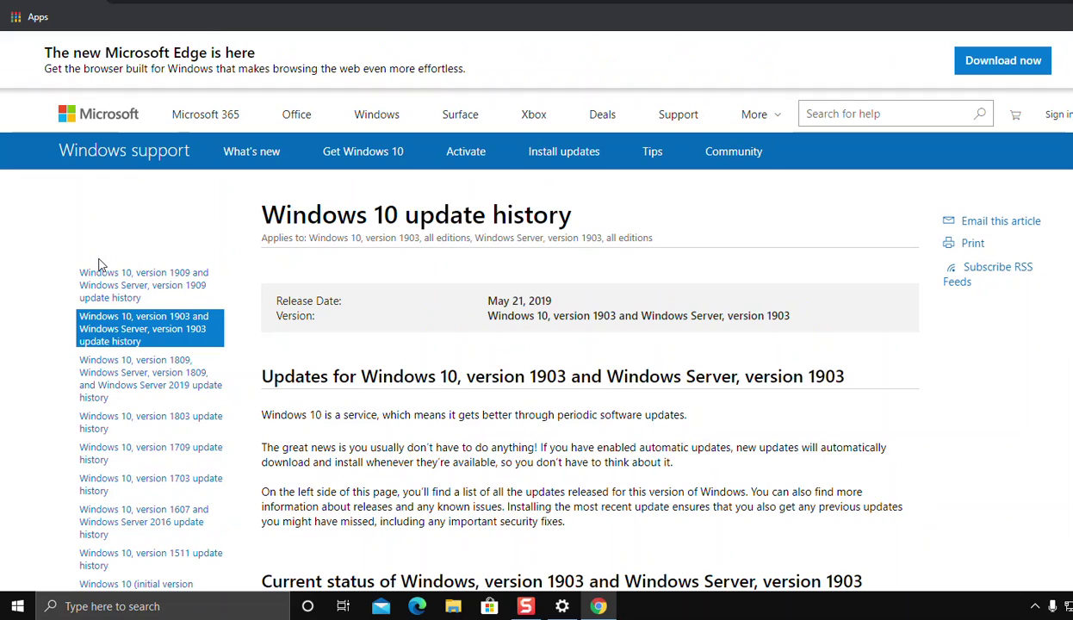
{"action": "scroll", "coordinate": [100, 265], "scroll_direction": "down", "scroll_amount": 3}
{"action": "scroll", "coordinate": [60, 266], "scroll_direction": "up", "scroll_amount": 3}
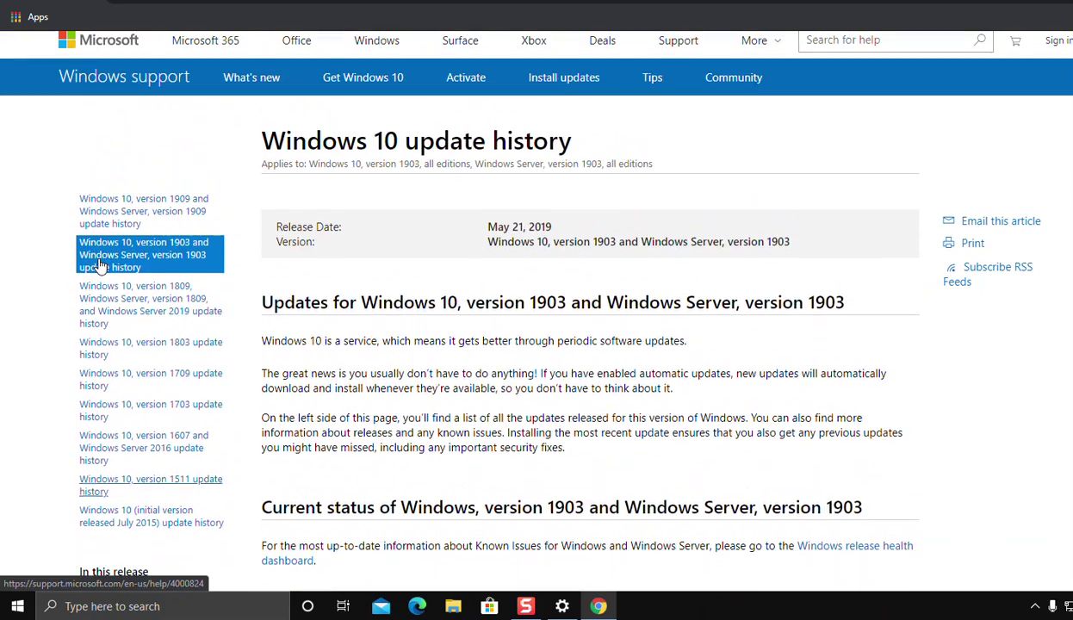
{"action": "scroll", "coordinate": [100, 265], "scroll_direction": "down", "scroll_amount": 3}
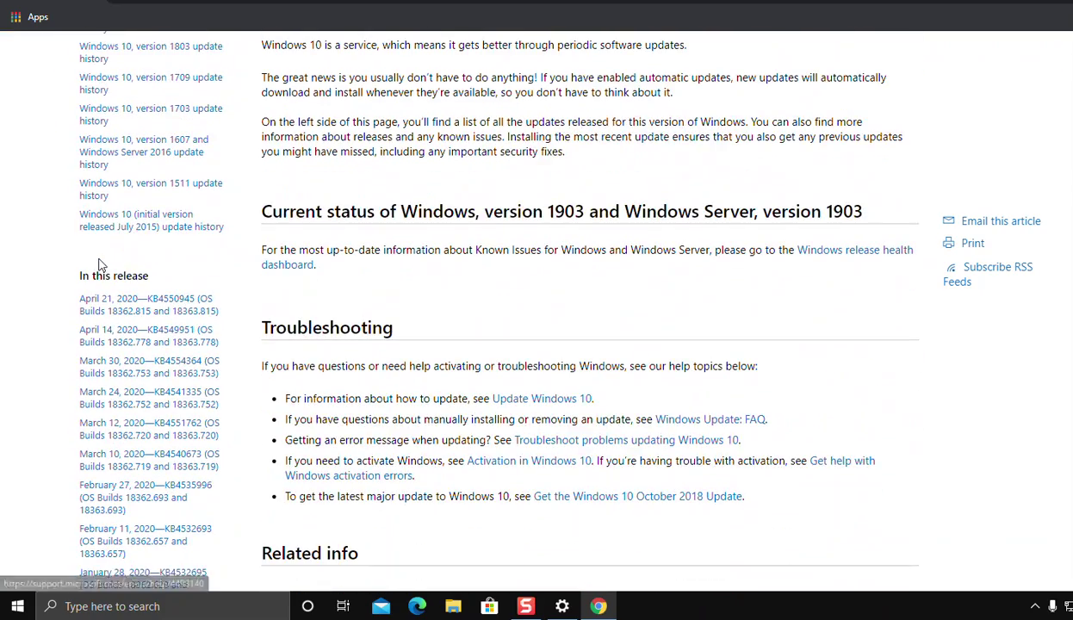
{"action": "scroll", "coordinate": [100, 265], "scroll_direction": "up", "scroll_amount": 3}
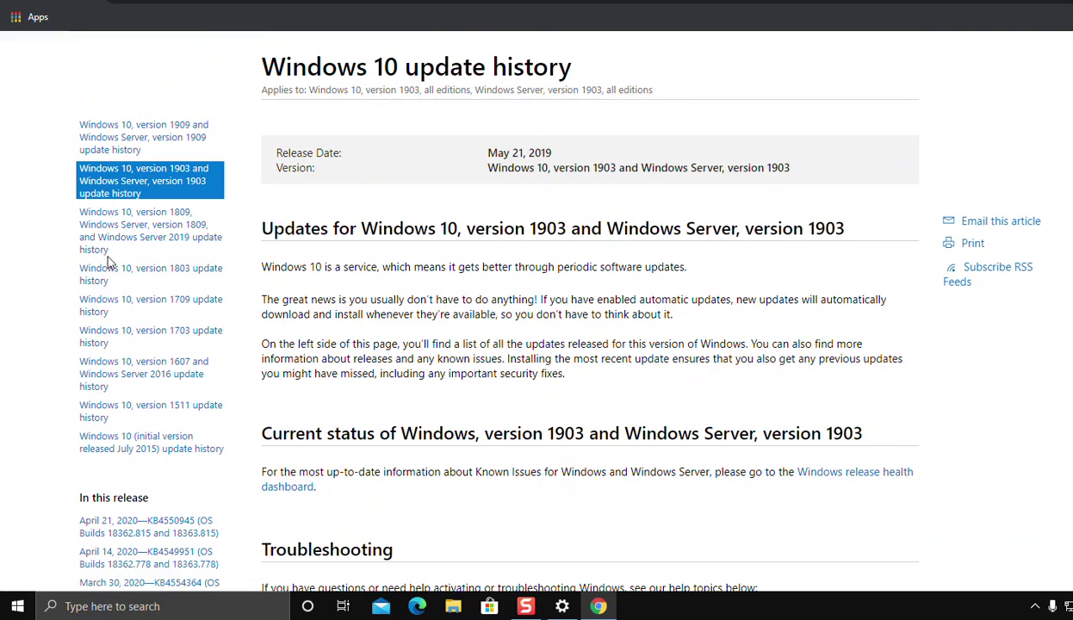
{"action": "scroll", "coordinate": [109, 262], "scroll_direction": "down", "scroll_amount": 2}
{"action": "scroll", "coordinate": [109, 263], "scroll_direction": "down", "scroll_amount": 3}
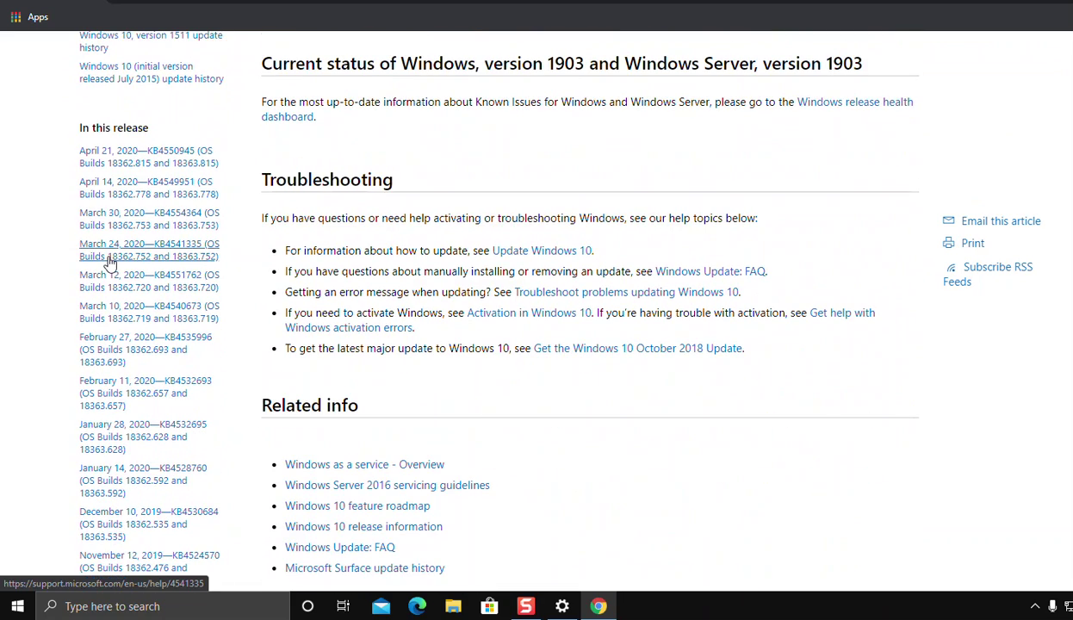
- Open the April 21, 2020—KB4550945 update article and skim its opening sections
{"action": "left_click", "coordinate": [140, 169]}
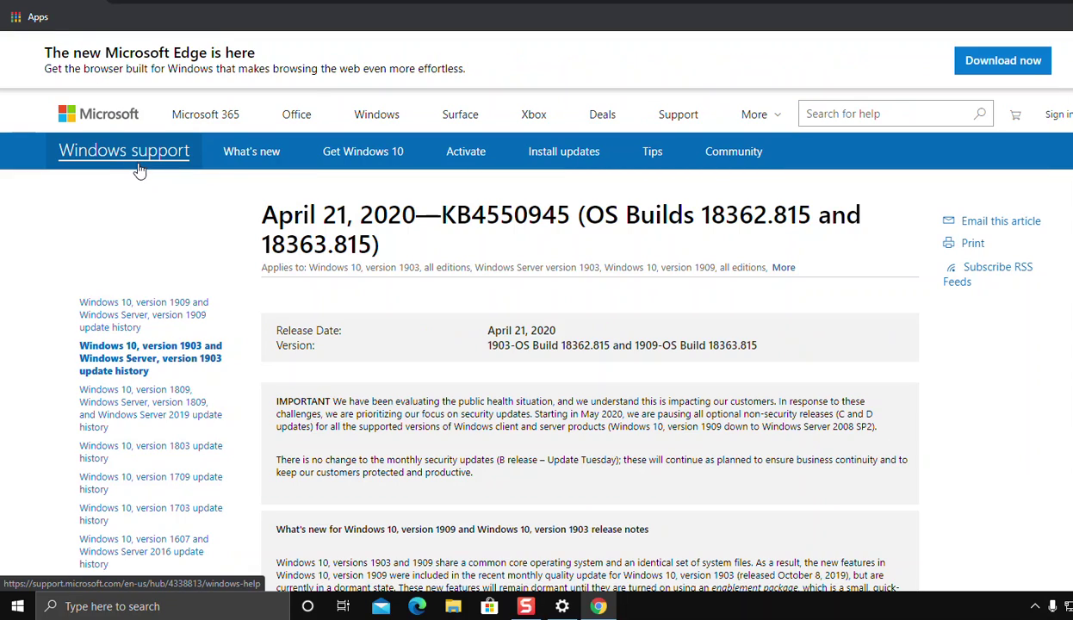
{"action": "scroll", "coordinate": [141, 168], "scroll_direction": "down", "scroll_amount": 3}
{"action": "scroll", "coordinate": [141, 169], "scroll_direction": "up", "scroll_amount": 2}
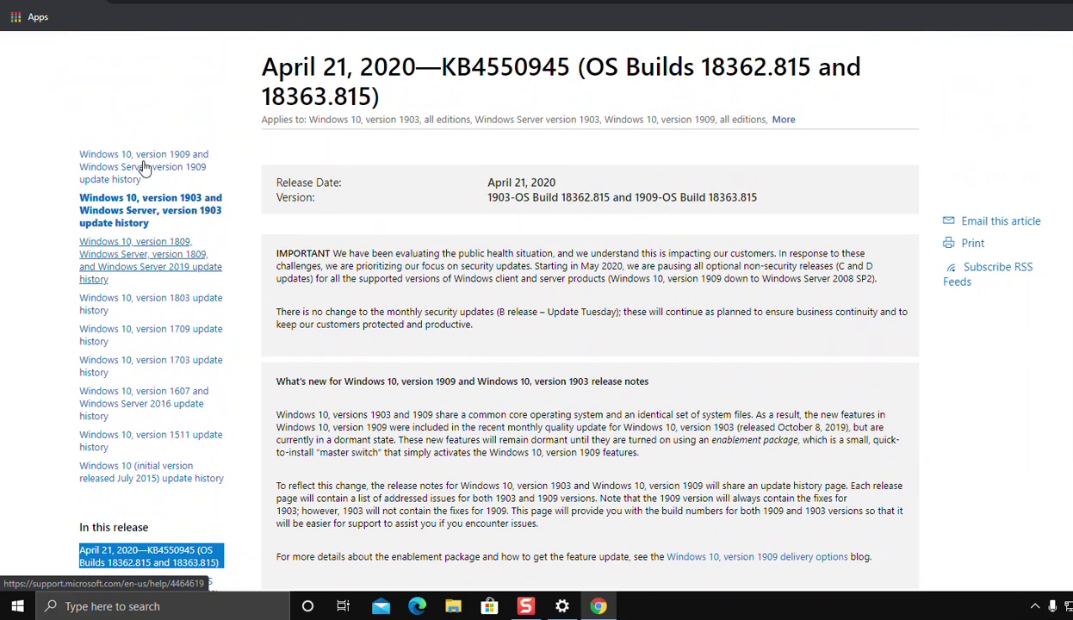
- Look over the version 1903 update history page again, then go back to the April 21, 2020—KB4550945 article
{"action": "left_click", "coordinate": [123, 207]}
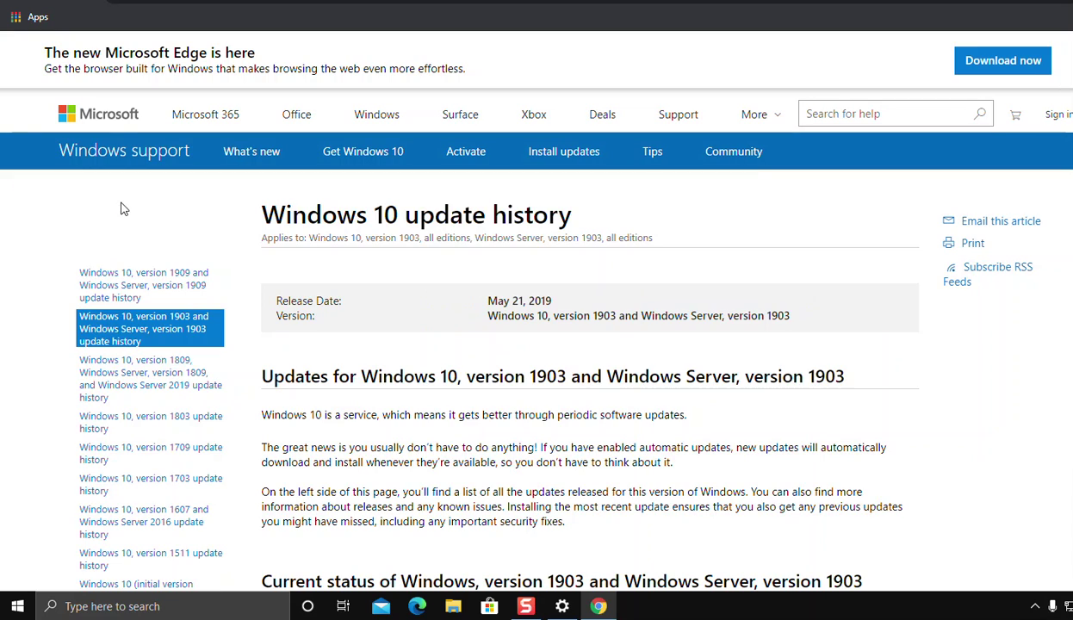
{"action": "scroll", "coordinate": [123, 208], "scroll_direction": "down", "scroll_amount": 3}
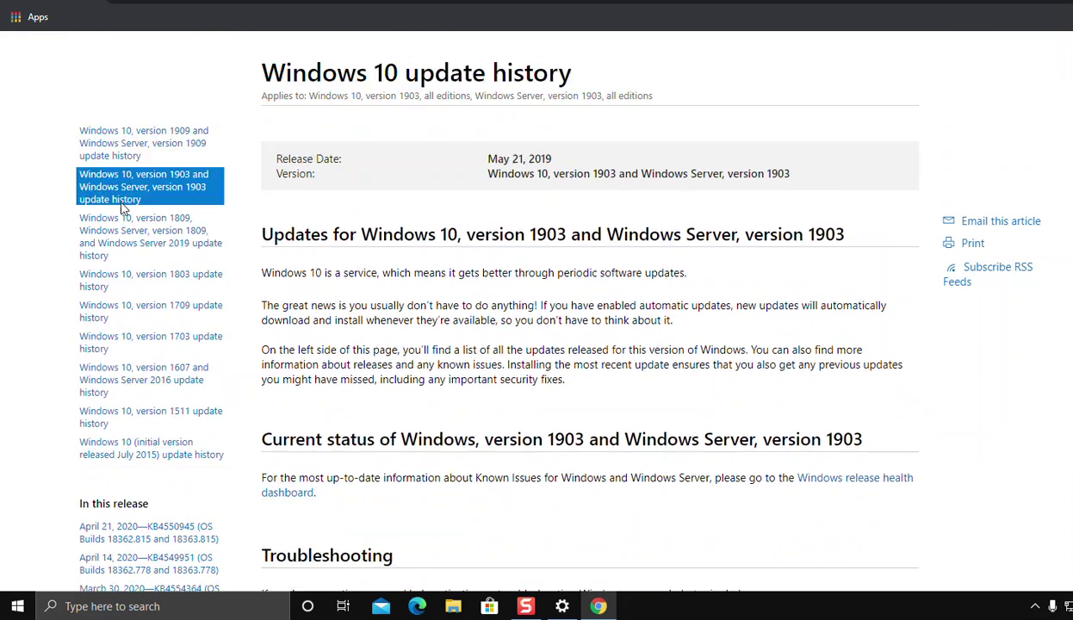
{"action": "scroll", "coordinate": [123, 208], "scroll_direction": "up", "scroll_amount": 2}
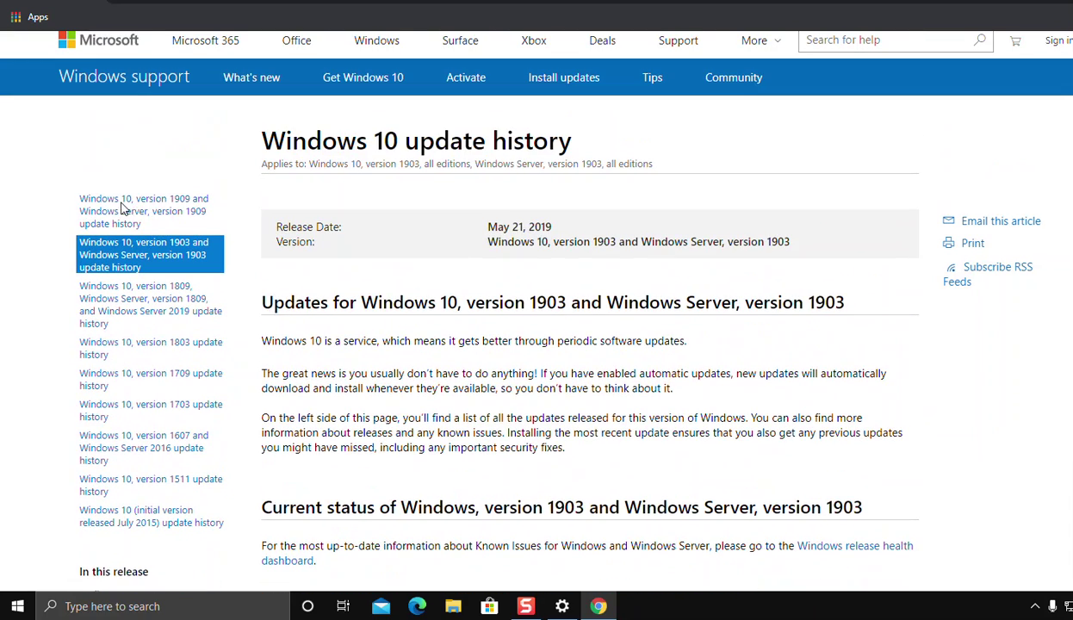
{"action": "scroll", "coordinate": [118, 212], "scroll_direction": "down", "scroll_amount": 1}
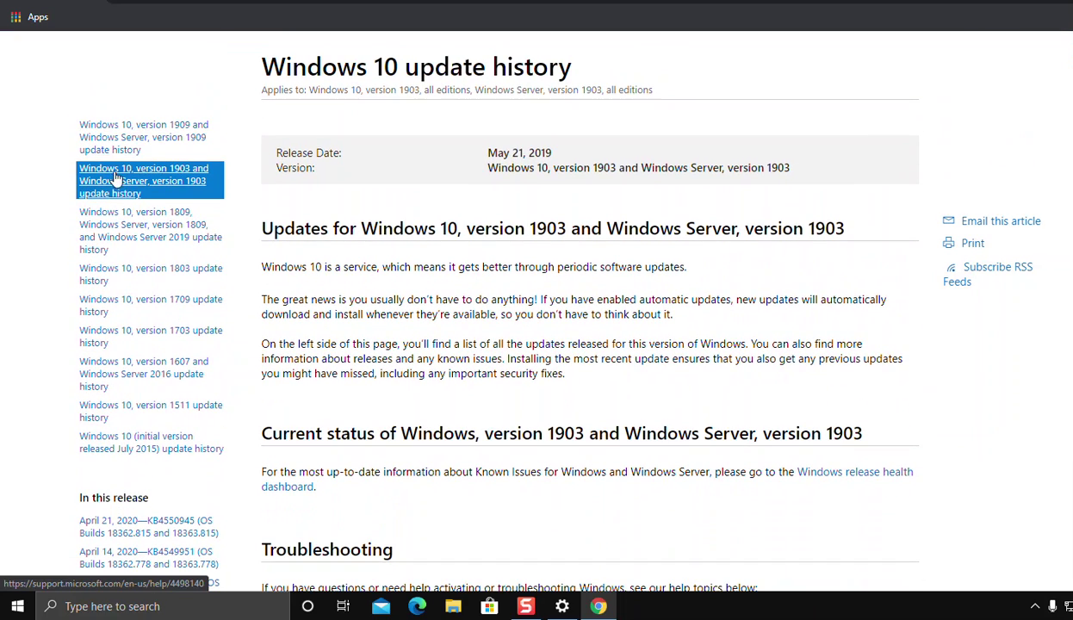
{"action": "left_click", "coordinate": [16, 2]}
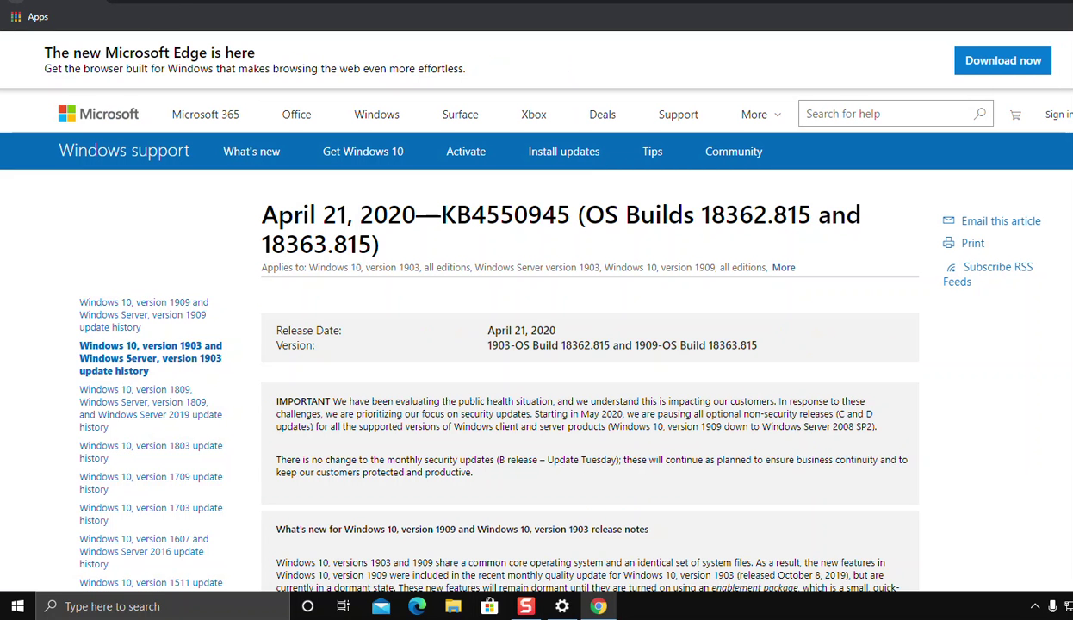
- Go back to the Windows 10 version 1909 update history page and close the browser
{"action": "key", "text": "alt+Left"}
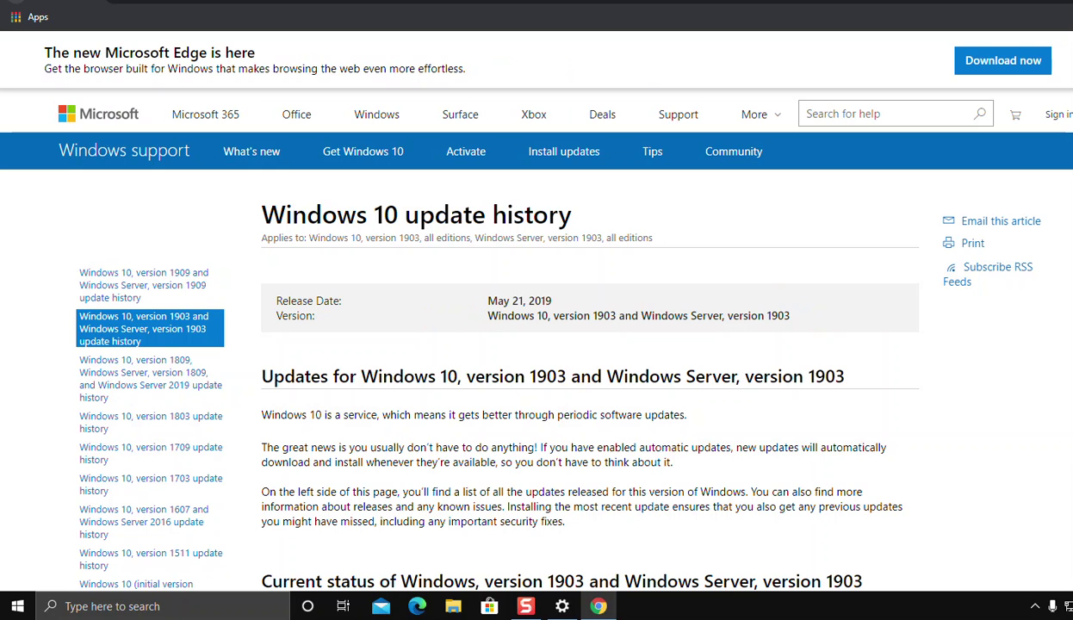
{"action": "key", "text": "alt+Left"}
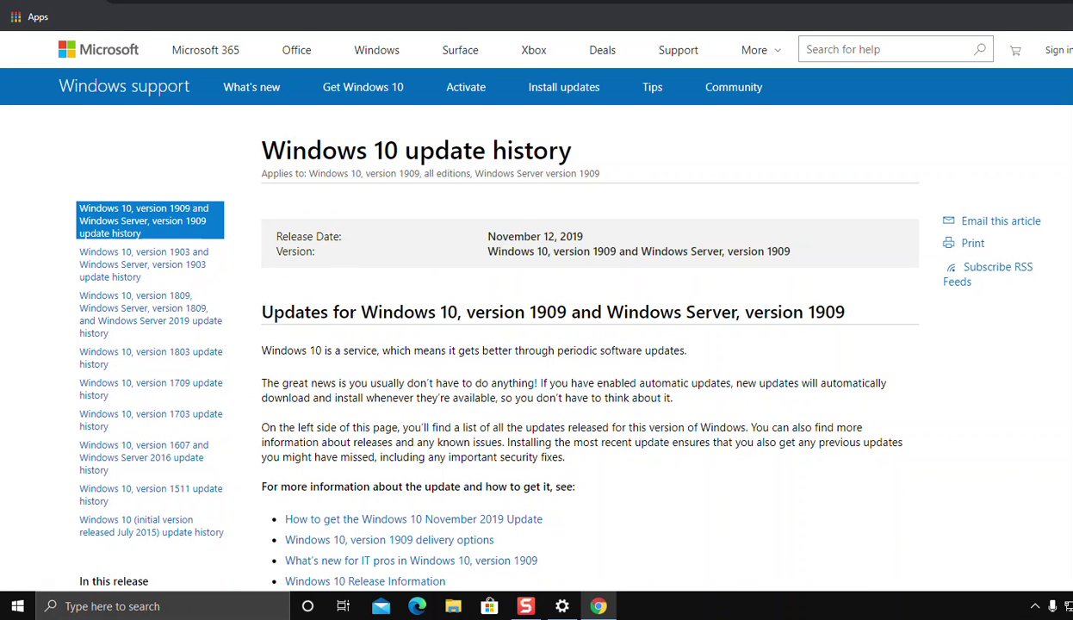
{"action": "key", "text": "alt+F4"}
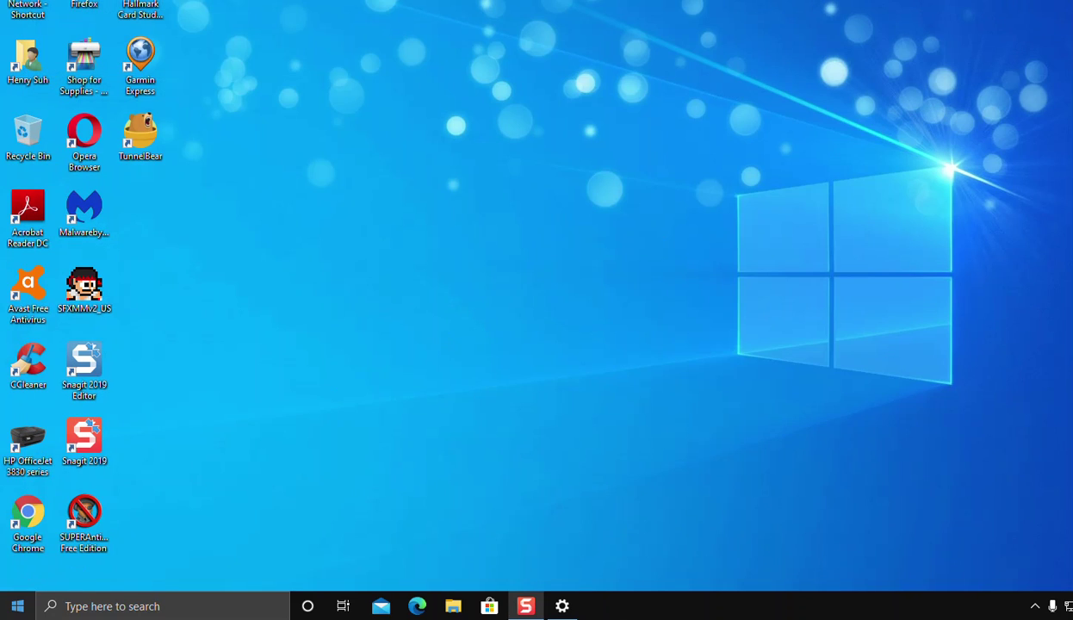
- Bring the Windows Update settings back up and check the status of the pending updates and the related links
{"action": "left_click", "coordinate": [15, 605]}
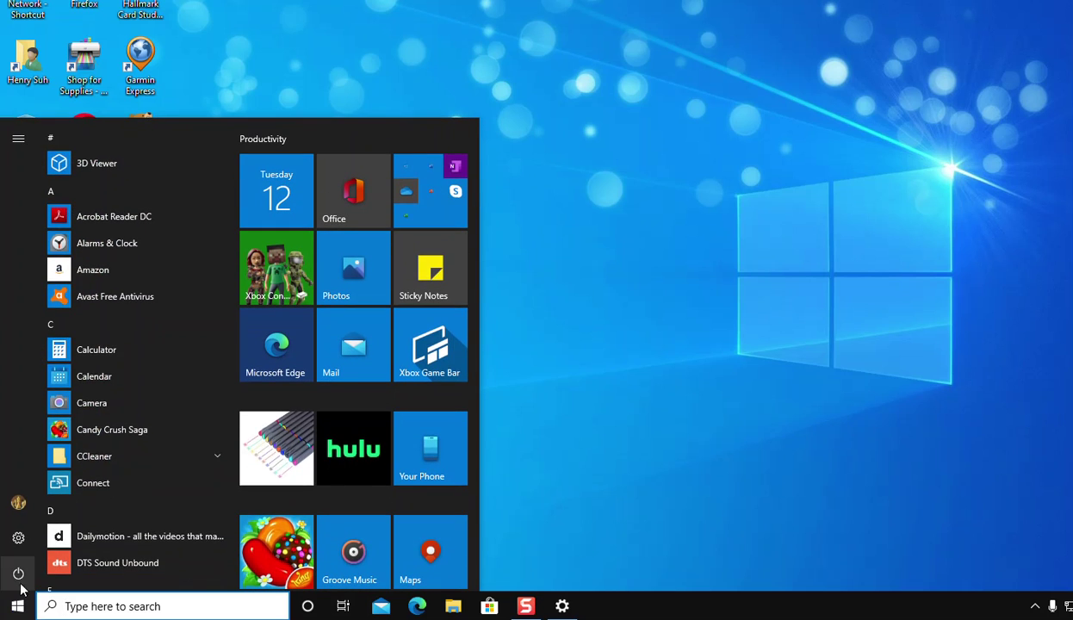
{"action": "mouse_move", "coordinate": [21, 574]}
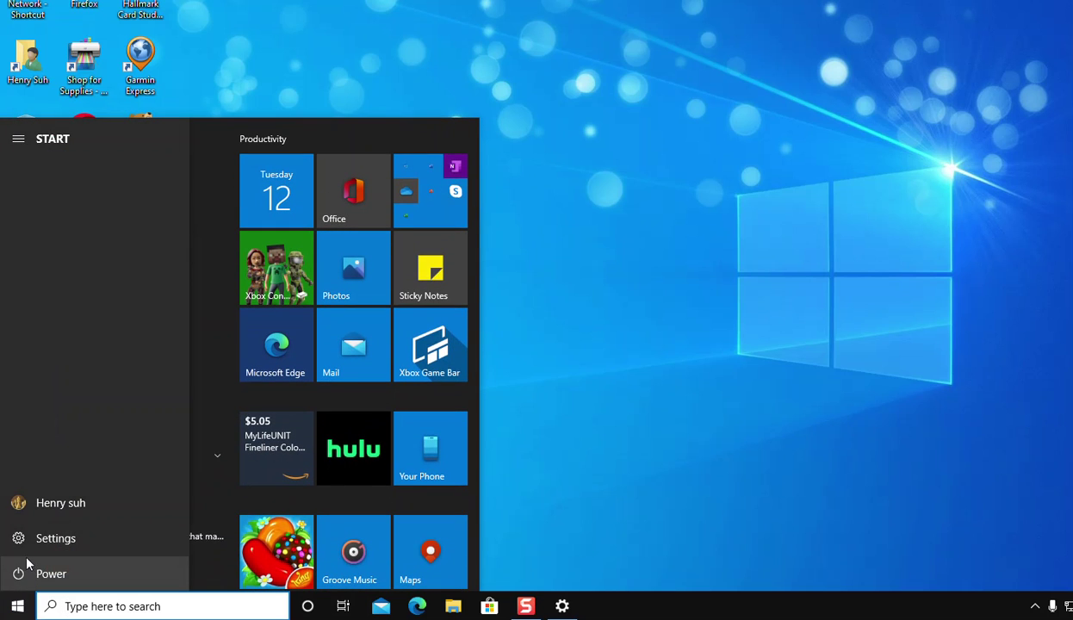
{"action": "left_click", "coordinate": [27, 551]}
{"action": "scroll", "coordinate": [266, 433], "scroll_direction": "down", "scroll_amount": 1}
{"action": "scroll", "coordinate": [277, 448], "scroll_direction": "up", "scroll_amount": 1}
{"action": "scroll", "coordinate": [654, 328], "scroll_direction": "up", "scroll_amount": 4}
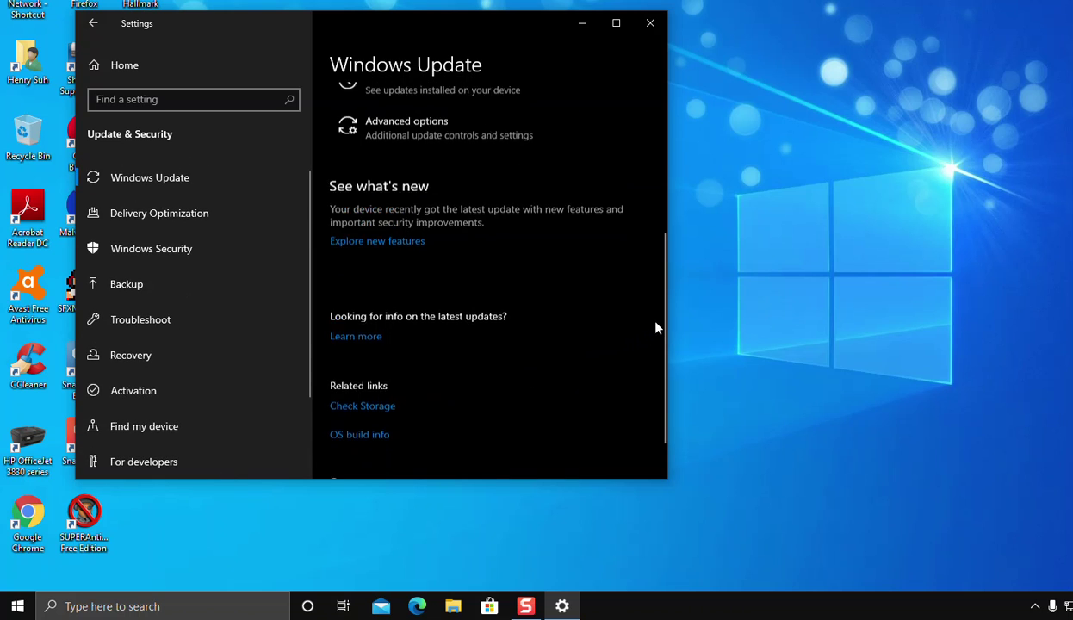
{"action": "scroll", "coordinate": [657, 327], "scroll_direction": "up", "scroll_amount": 3}
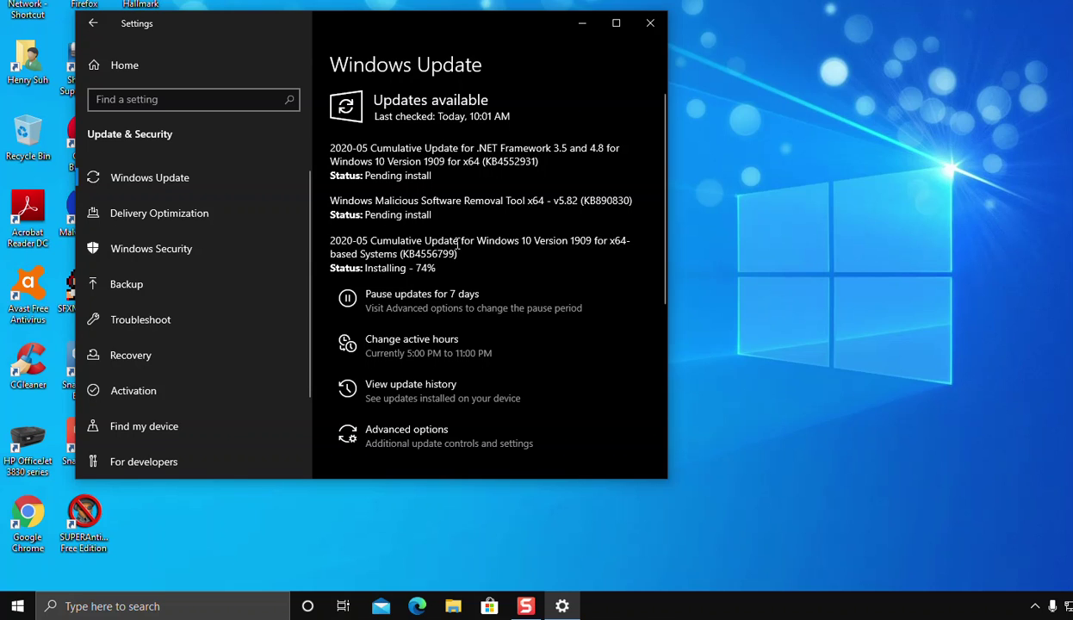
{"action": "scroll", "coordinate": [458, 244], "scroll_direction": "down", "scroll_amount": 5}
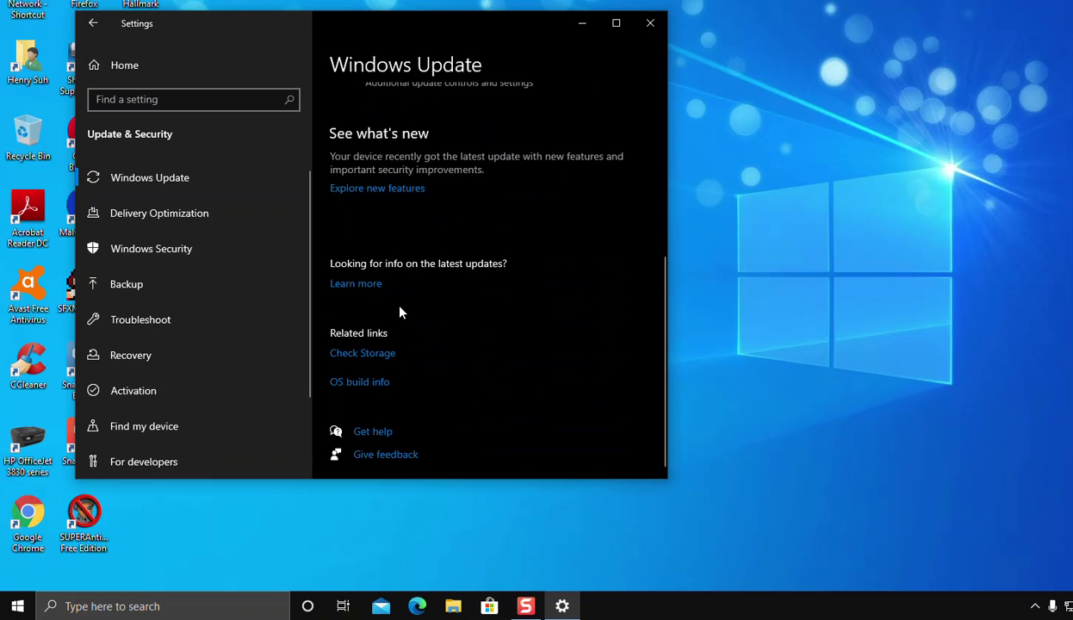
{"action": "scroll", "coordinate": [383, 300], "scroll_direction": "up", "scroll_amount": 3}
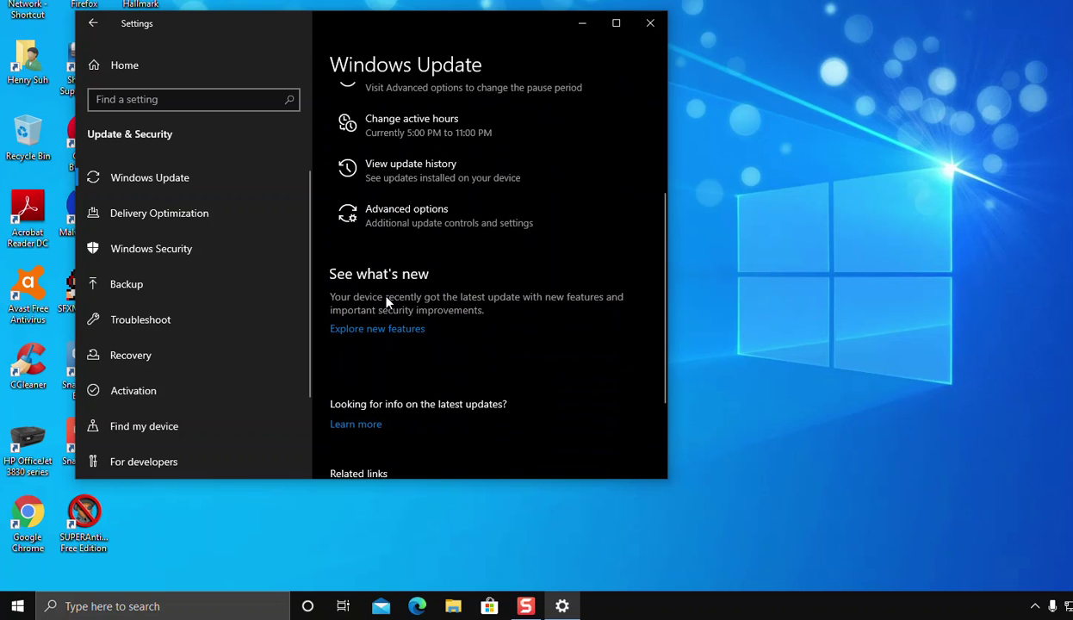
{"action": "scroll", "coordinate": [386, 300], "scroll_direction": "up", "scroll_amount": 3}
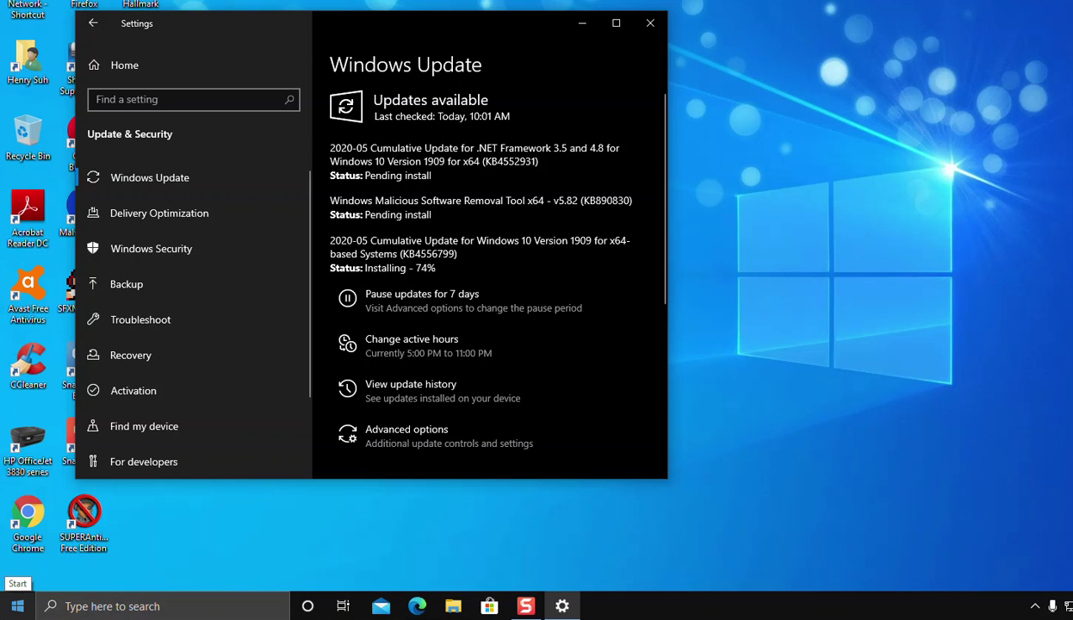
- Try to open the Learn more link for info on the latest updates on the Windows Update page
{"action": "left_click", "coordinate": [17, 607]}
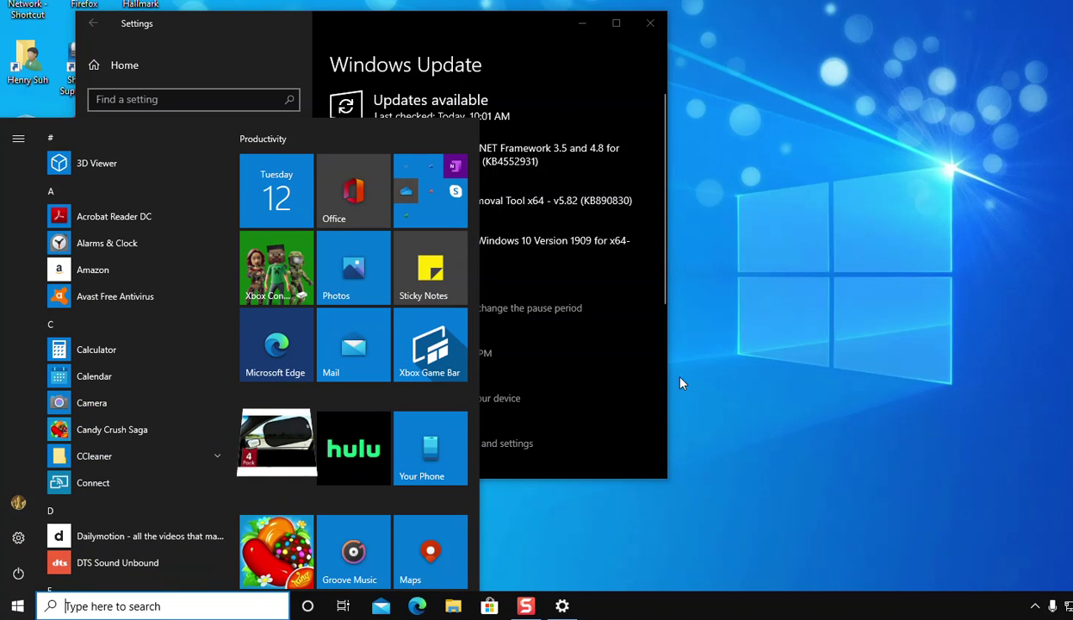
{"action": "left_click", "coordinate": [756, 406]}
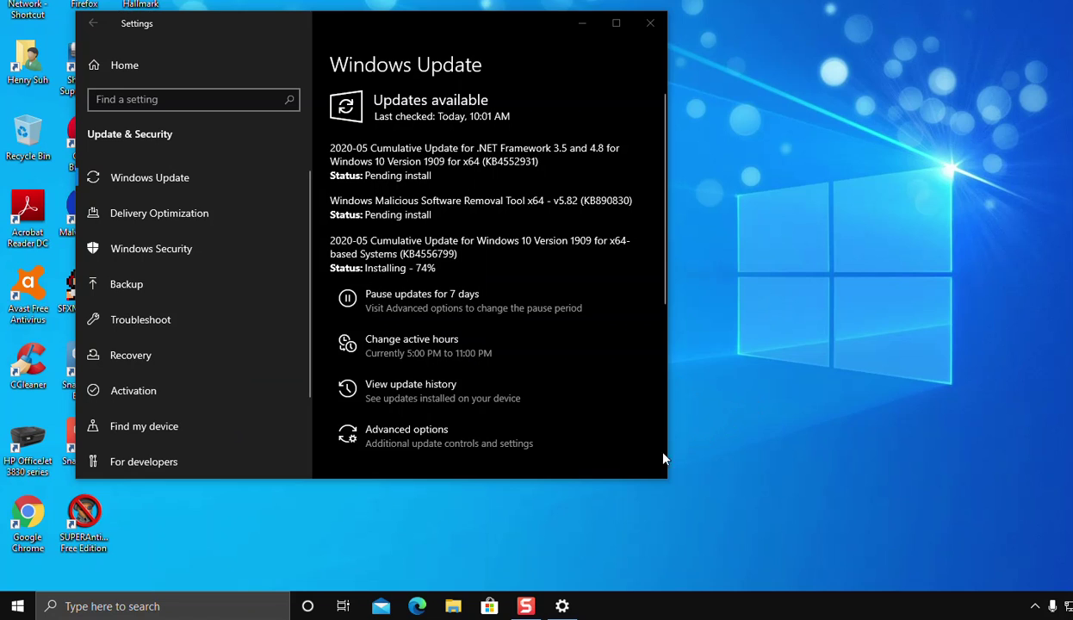
{"action": "scroll", "coordinate": [640, 407], "scroll_direction": "down", "scroll_amount": 5}
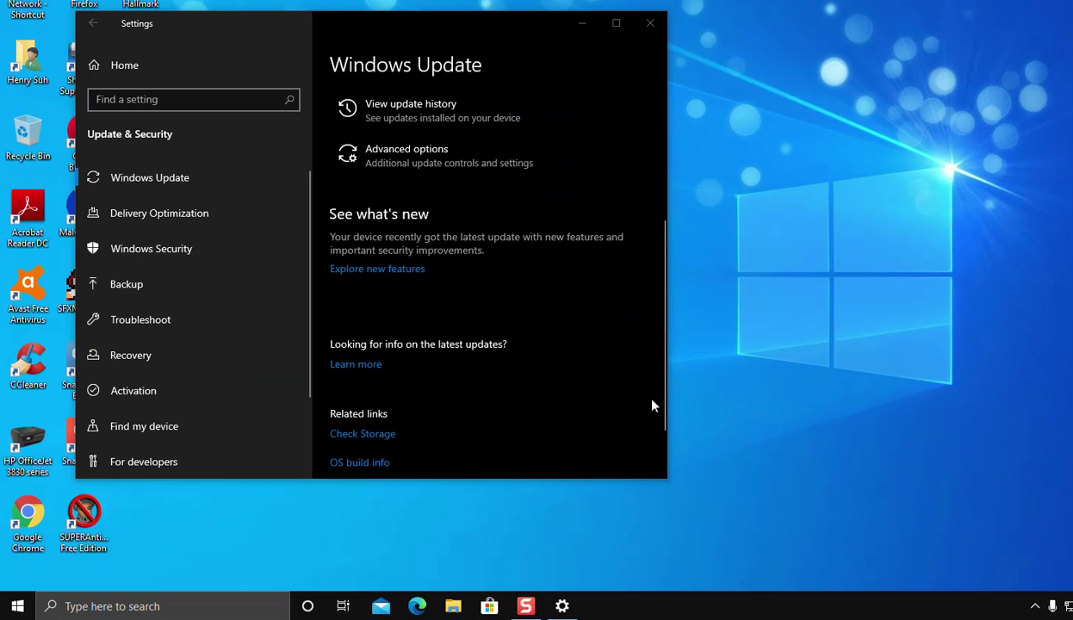
{"action": "scroll", "coordinate": [609, 424], "scroll_direction": "down", "scroll_amount": 2}
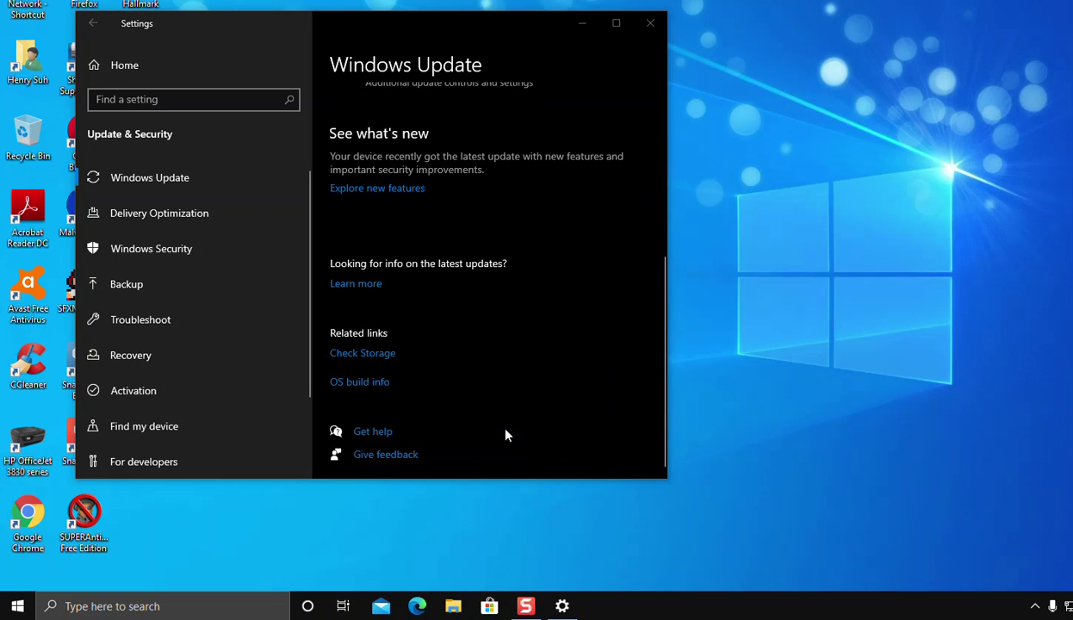
{"action": "left_click", "coordinate": [362, 285]}
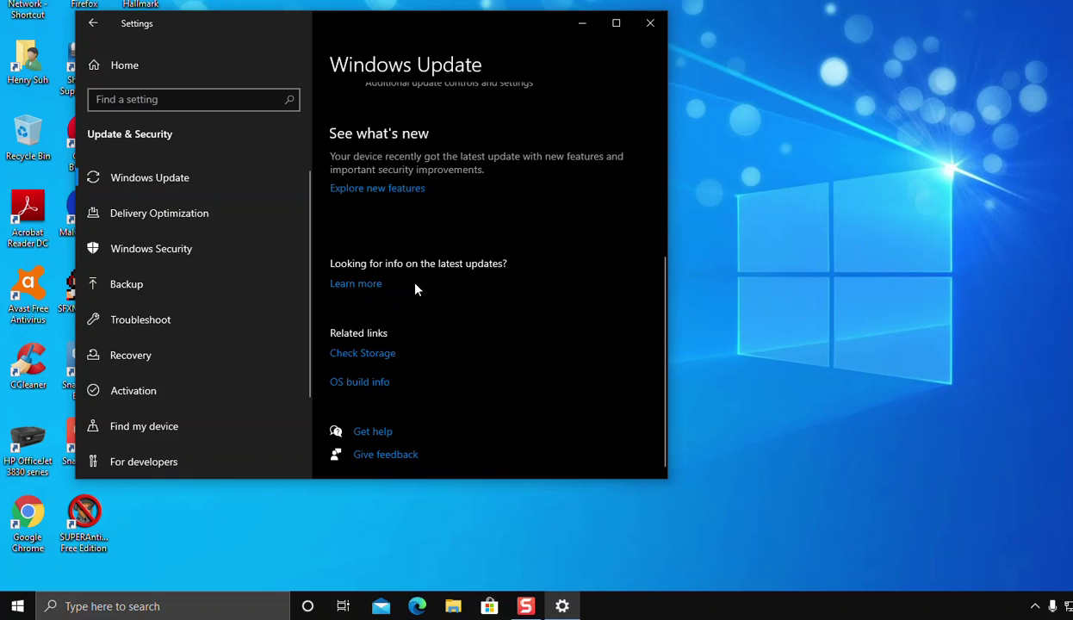
{"action": "scroll", "coordinate": [396, 293], "scroll_direction": "up", "scroll_amount": 1}
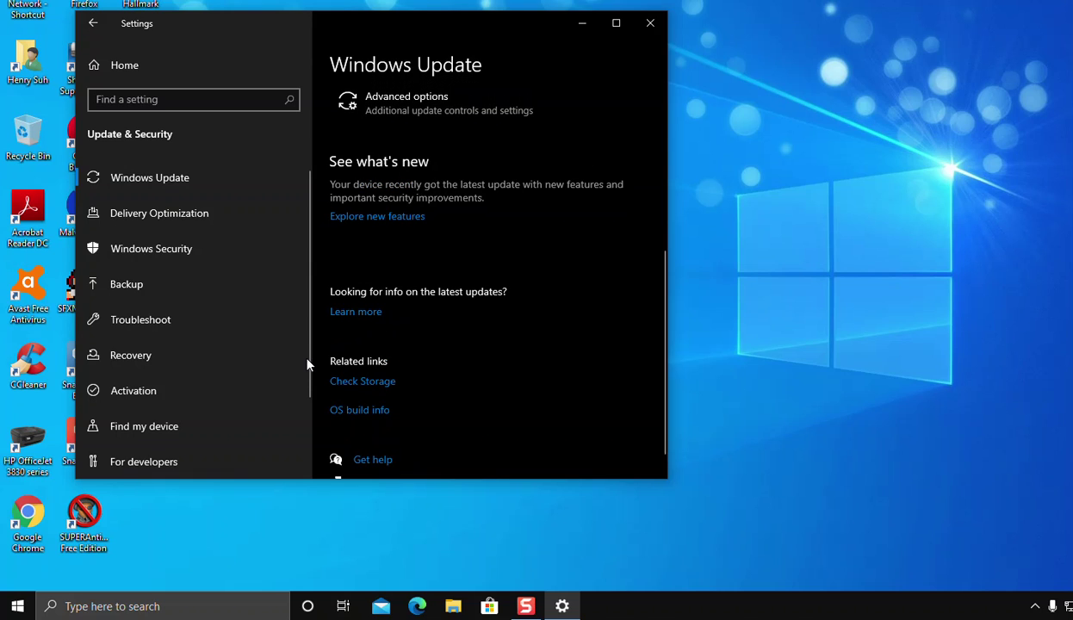
{"action": "left_click", "coordinate": [360, 315]}
- Recheck the update statuses and retry the 2020-05 Cumulative Update for Windows 10 Version 1909 (KB4556799)
{"action": "scroll", "coordinate": [483, 448], "scroll_direction": "down", "scroll_amount": 1}
{"action": "scroll", "coordinate": [525, 405], "scroll_direction": "up", "scroll_amount": 4}
{"action": "scroll", "coordinate": [549, 385], "scroll_direction": "down", "scroll_amount": 4}
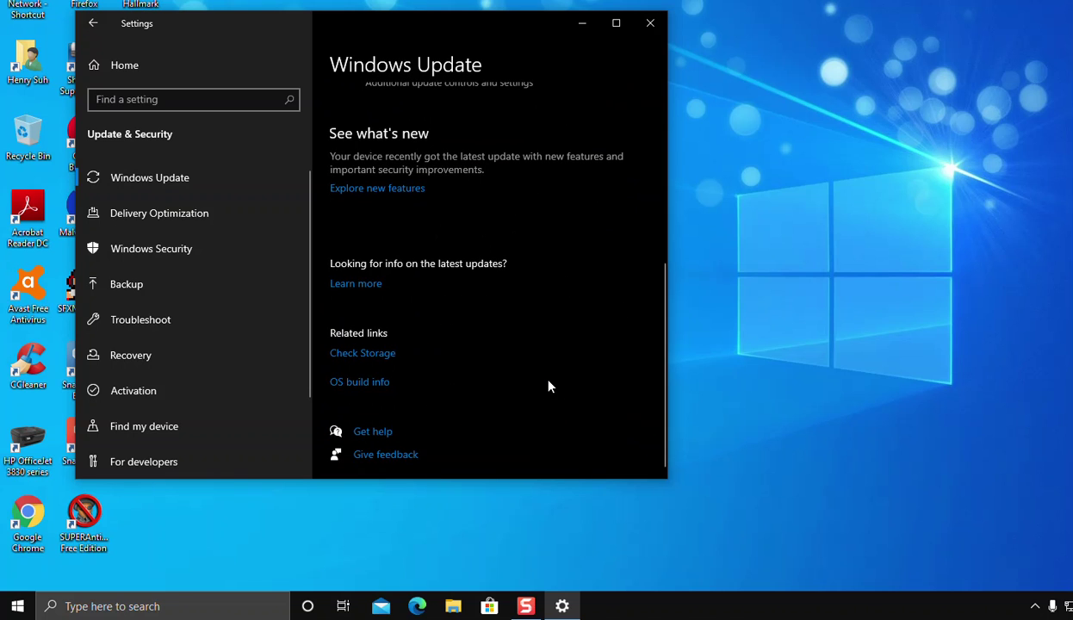
{"action": "scroll", "coordinate": [546, 385], "scroll_direction": "up", "scroll_amount": 4}
{"action": "scroll", "coordinate": [544, 393], "scroll_direction": "down", "scroll_amount": 2}
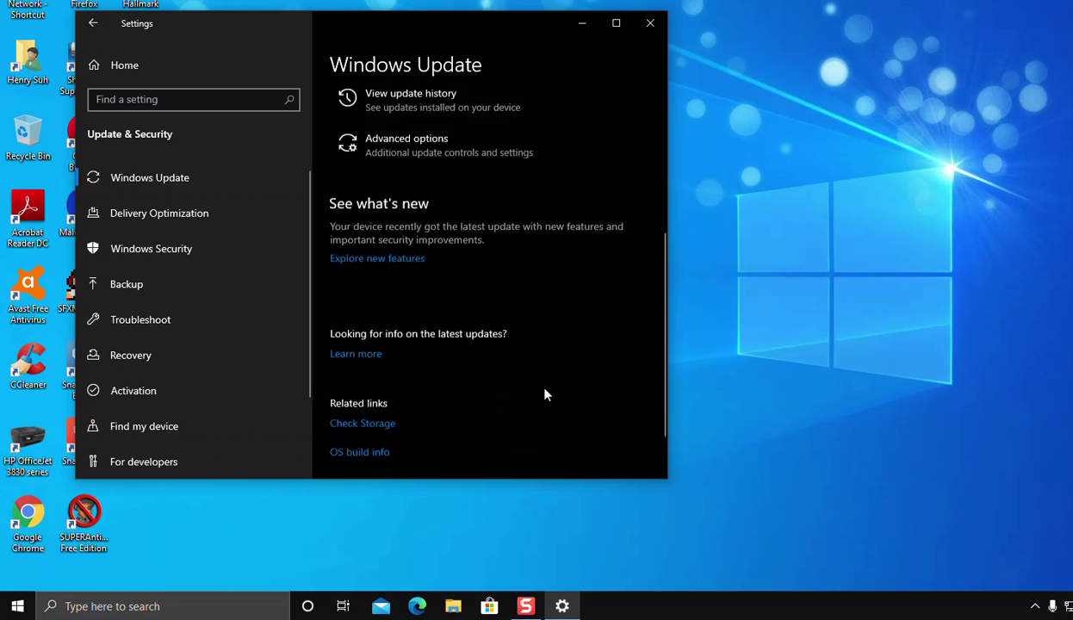
{"action": "scroll", "coordinate": [545, 395], "scroll_direction": "up", "scroll_amount": 4}
{"action": "scroll", "coordinate": [544, 394], "scroll_direction": "down", "scroll_amount": 1}
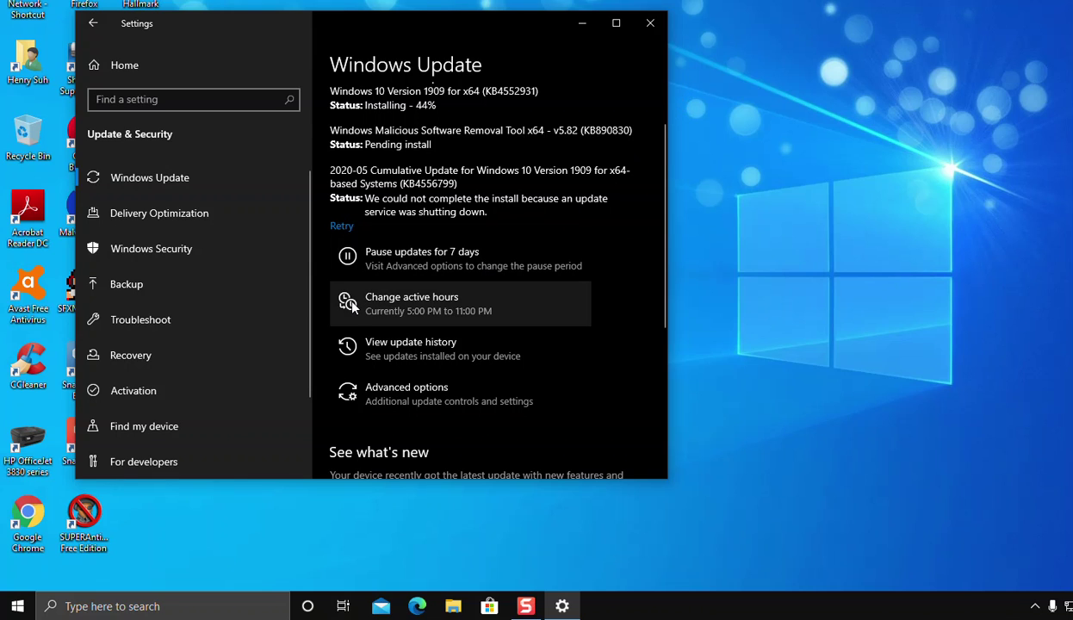
{"action": "left_click", "coordinate": [341, 226]}
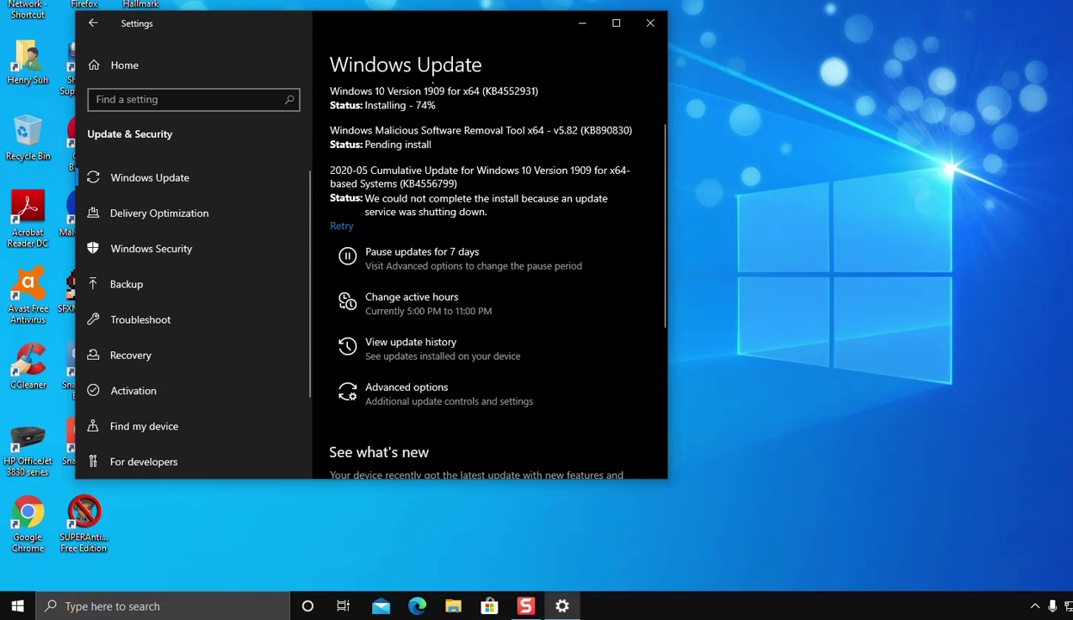
- Close Settings and reopen it at the Windows Update page under Update & Security
{"action": "left_click", "coordinate": [648, 23]}
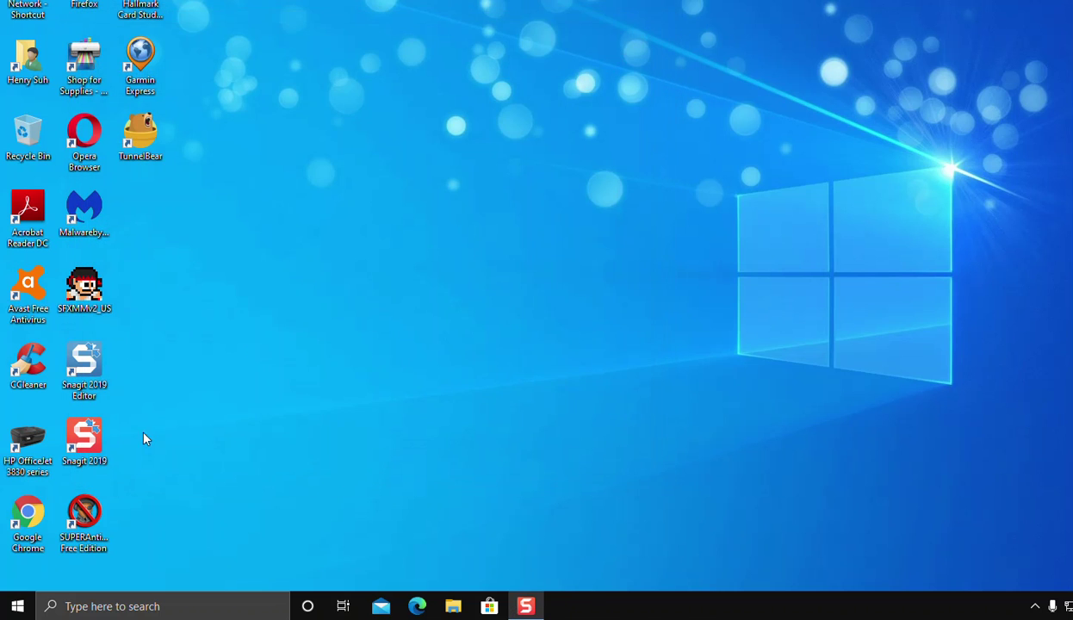
{"action": "left_click", "coordinate": [17, 602]}
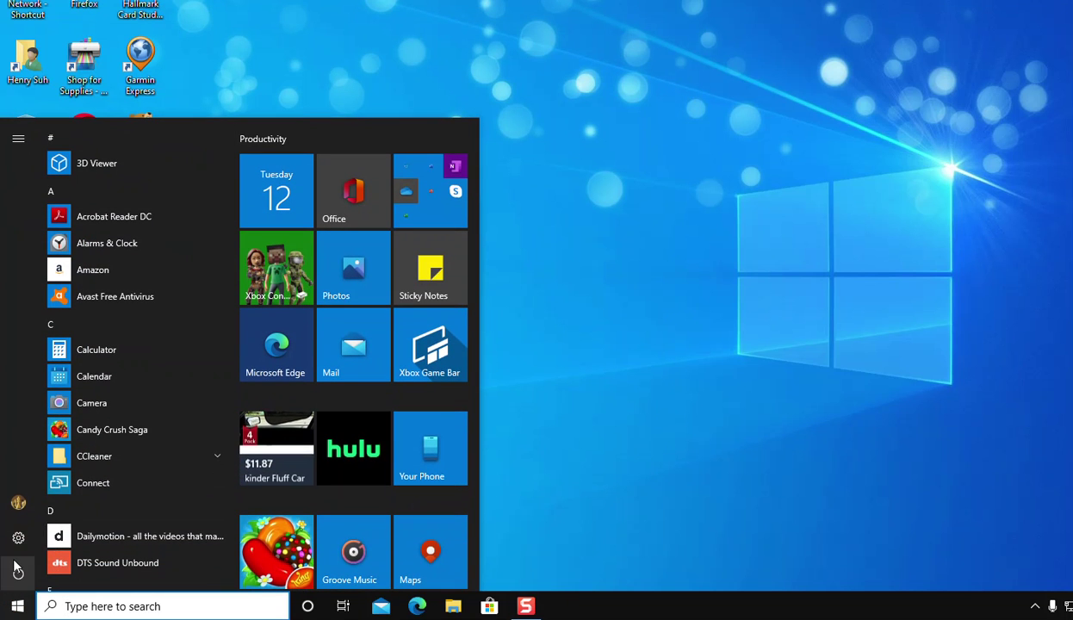
{"action": "left_click", "coordinate": [24, 541]}
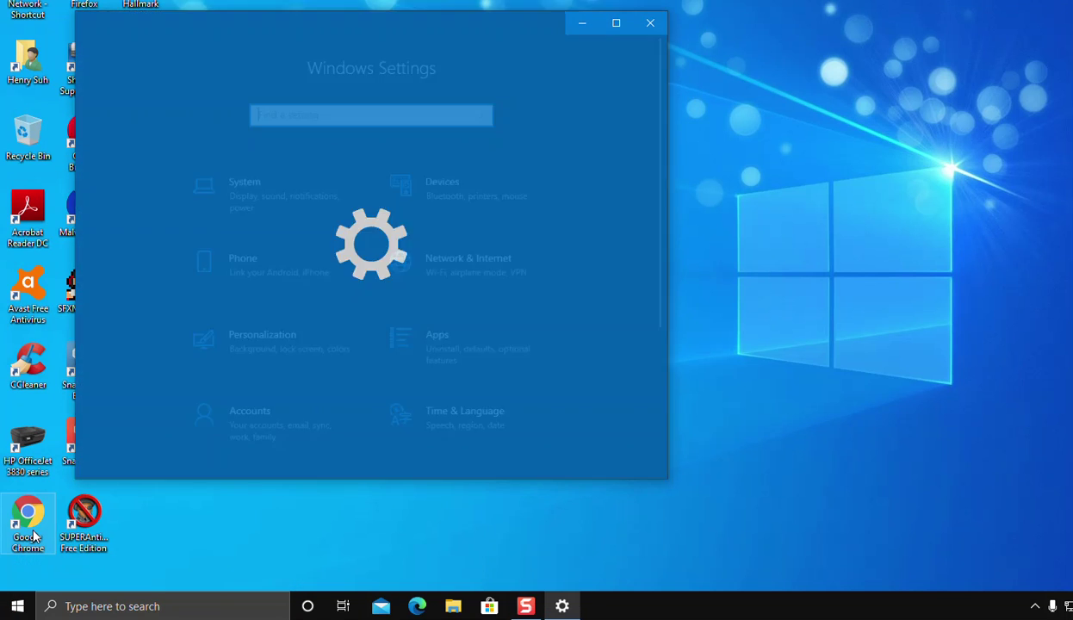
{"action": "scroll", "coordinate": [320, 389], "scroll_direction": "down", "scroll_amount": 3}
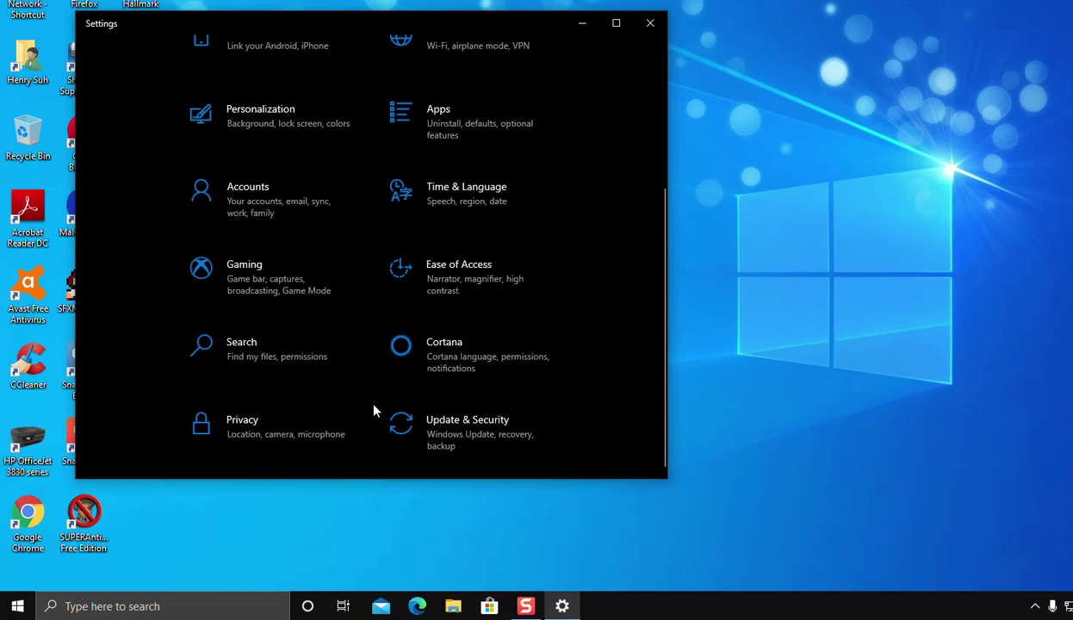
{"action": "left_click", "coordinate": [412, 419]}
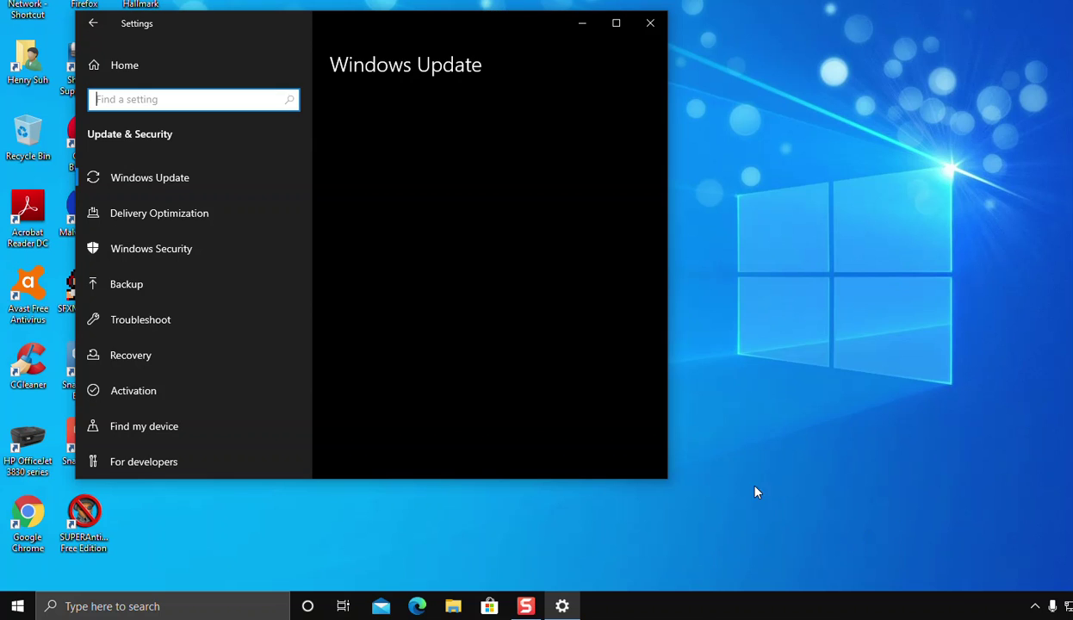
{"action": "mouse_move", "coordinate": [531, 594]}
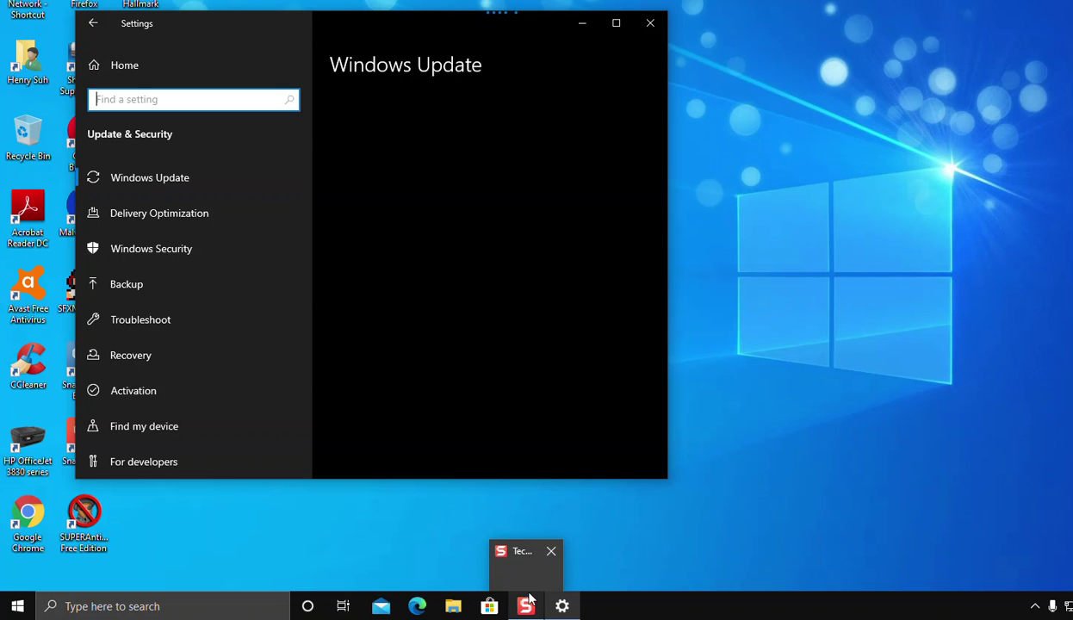
{"action": "left_click", "coordinate": [516, 608]}
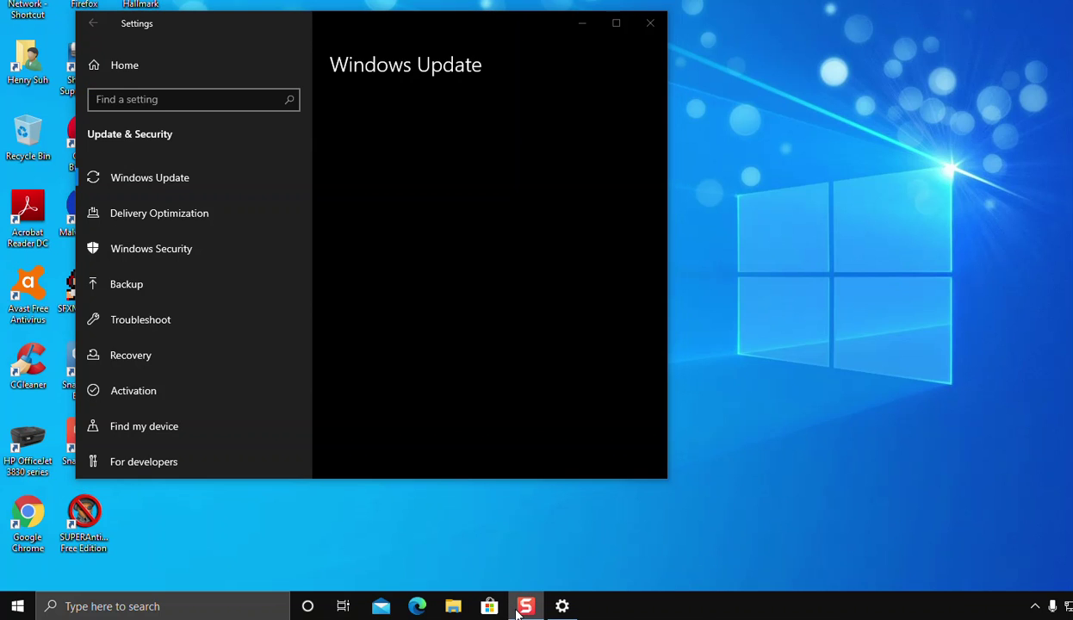